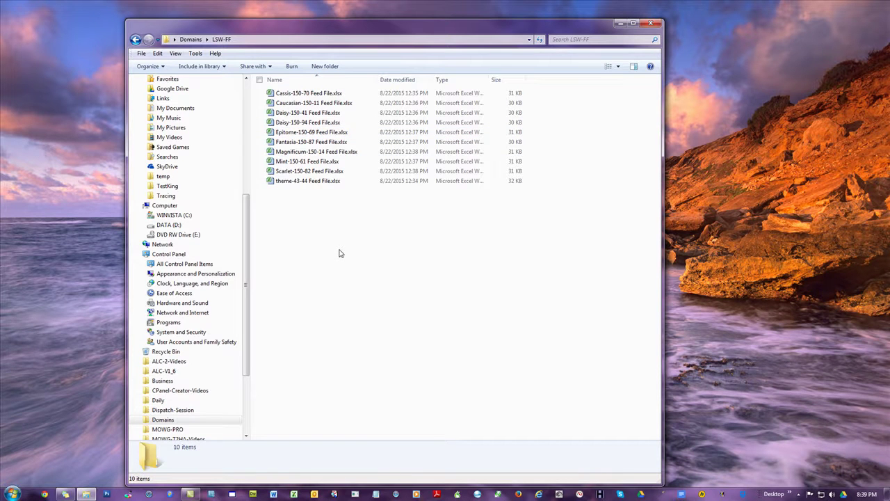
Step: Open the Epitome-150-69 feed file with editing enabled and autofit all Theme Style and Typography columns
double_click(311, 135)
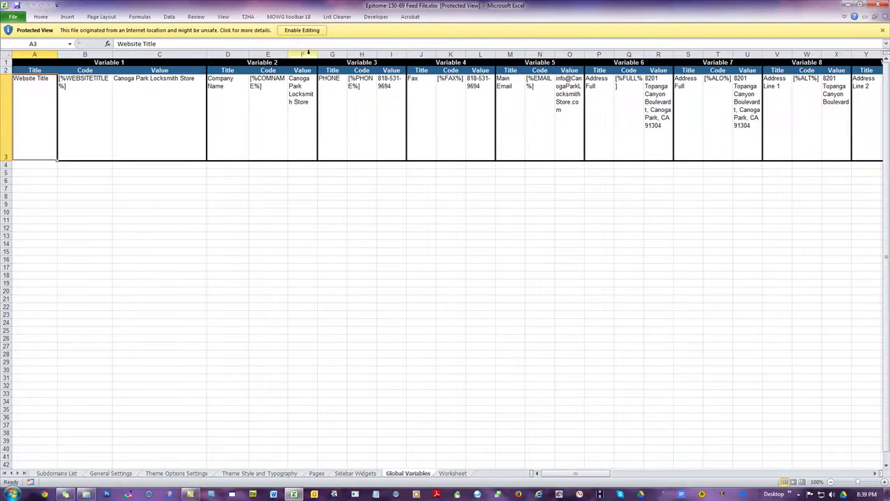
left_click(304, 29)
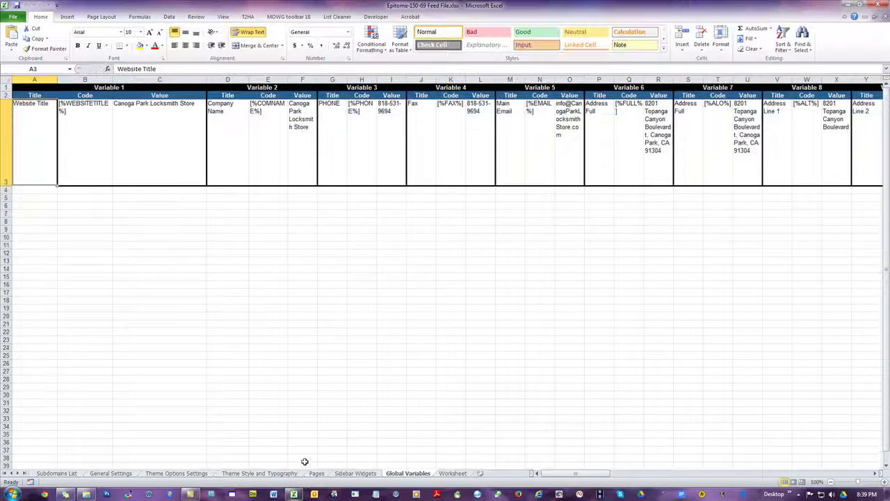
left_click(280, 474)
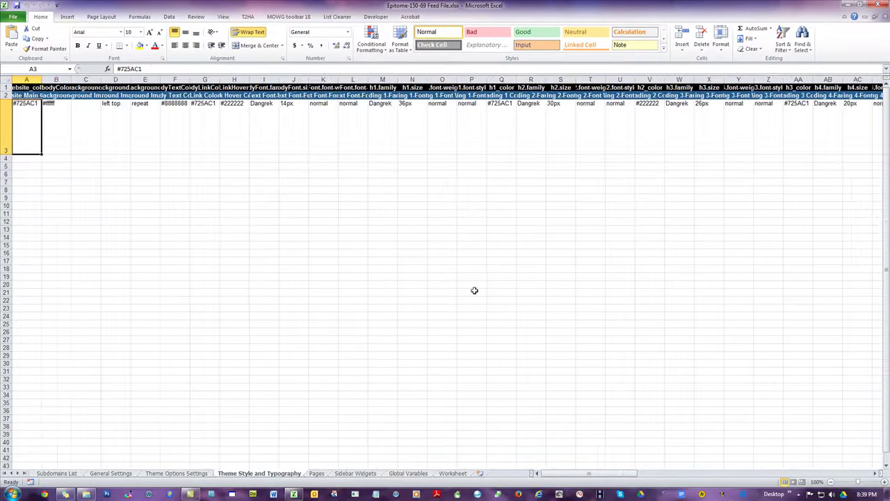
left_click(6, 79)
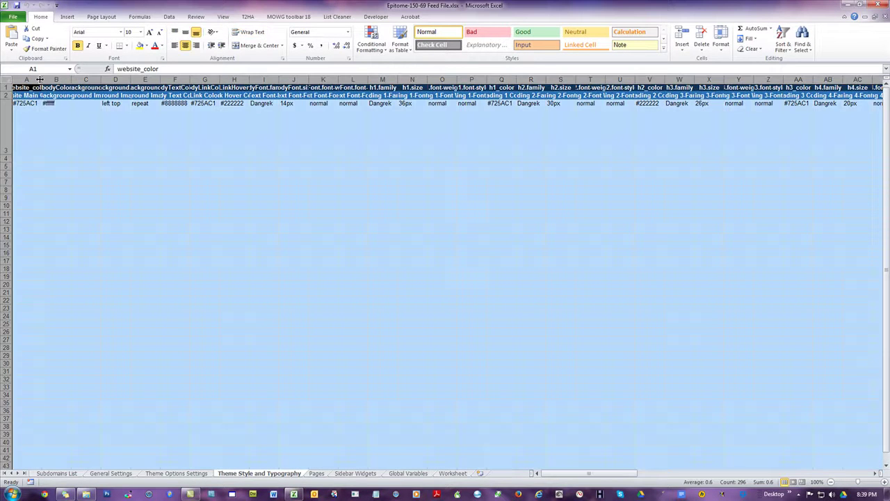
double_click(39, 79)
left_click(119, 181)
Step: Review the row 2 headers like Body Background Color, then close the workbook without saving
left_click(67, 99)
left_click(125, 99)
left_click(378, 245)
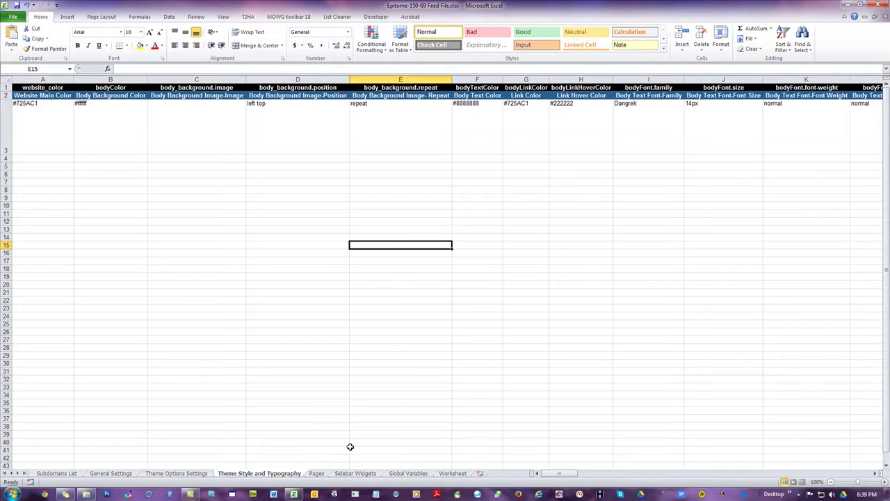
left_click_drag(560, 475, 543, 476)
left_click(263, 270)
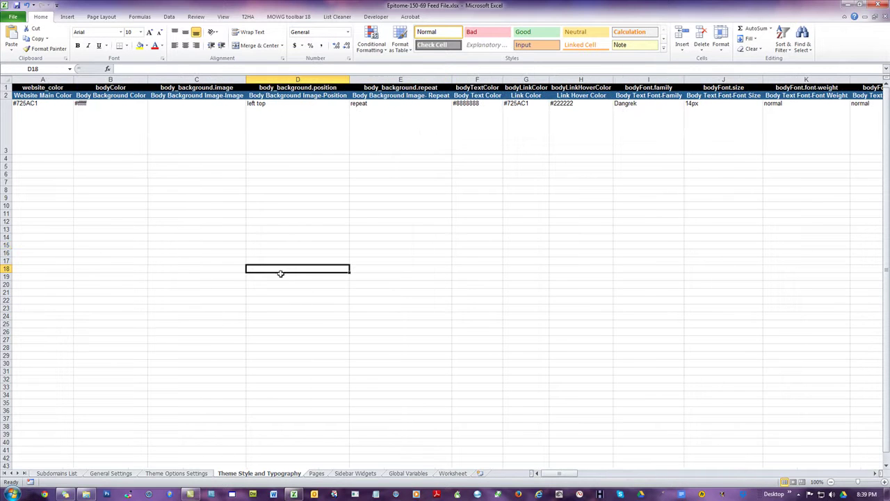
left_click(402, 98)
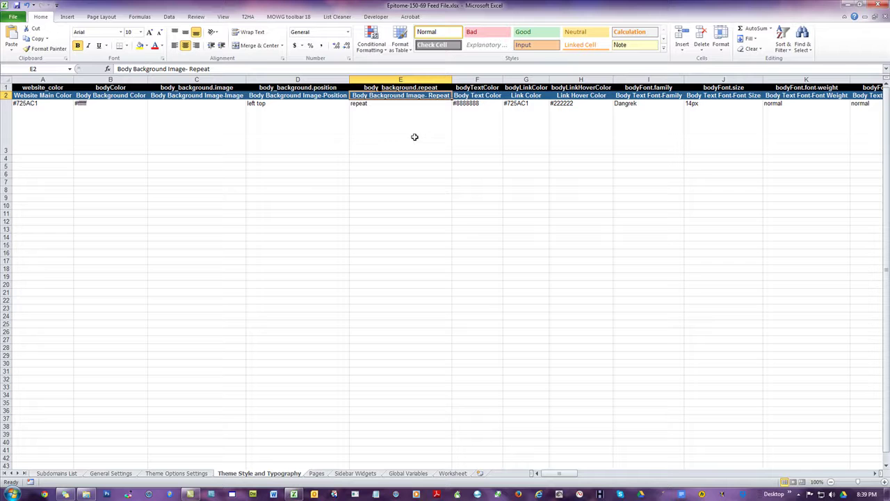
left_click(878, 5)
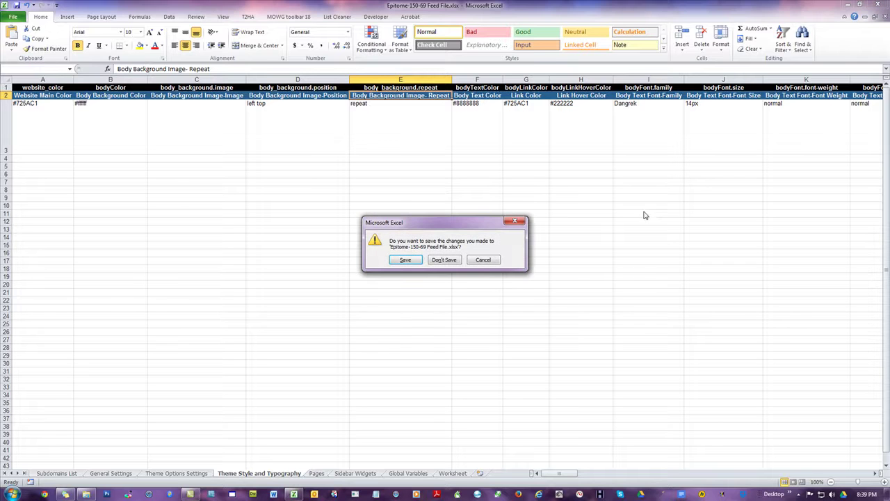
left_click(453, 261)
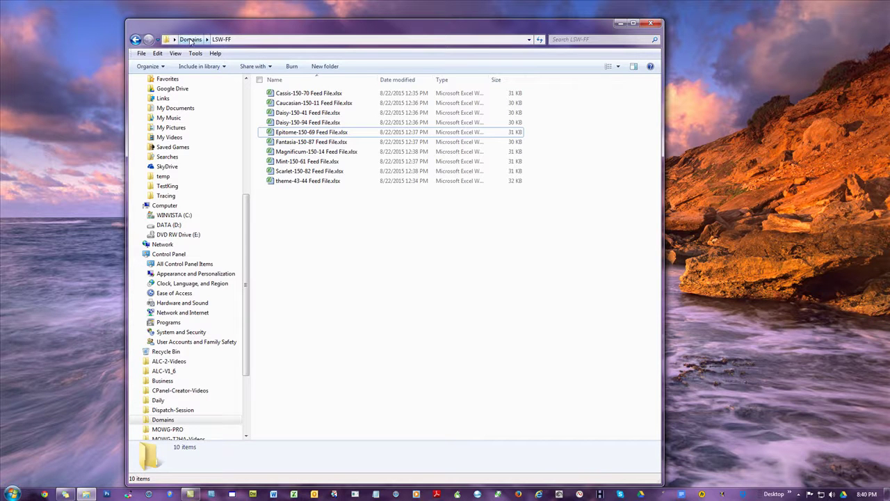
Step: Go up to the Domains folder, then return into the LSW-FF folder
left_click(189, 39)
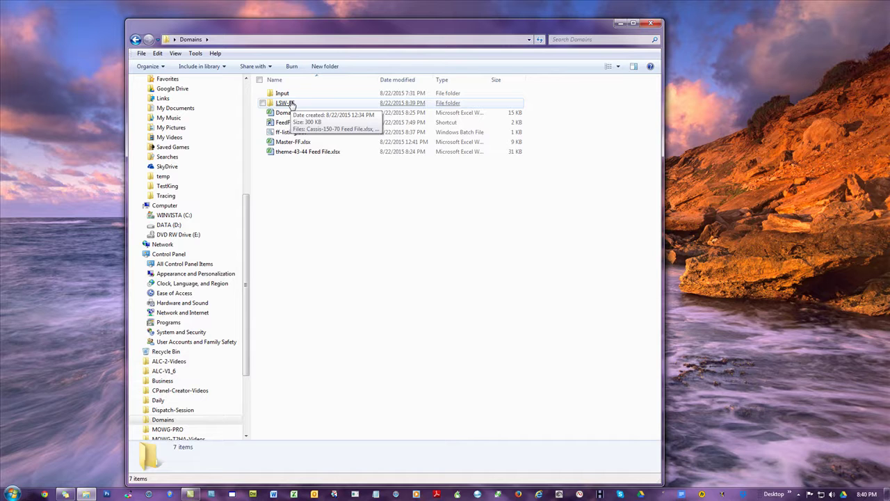
double_click(290, 104)
Step: Open Mint-150-61 with editing enabled and copy I3's 'Open Sans' into I4, changed to Verdana'
double_click(330, 162)
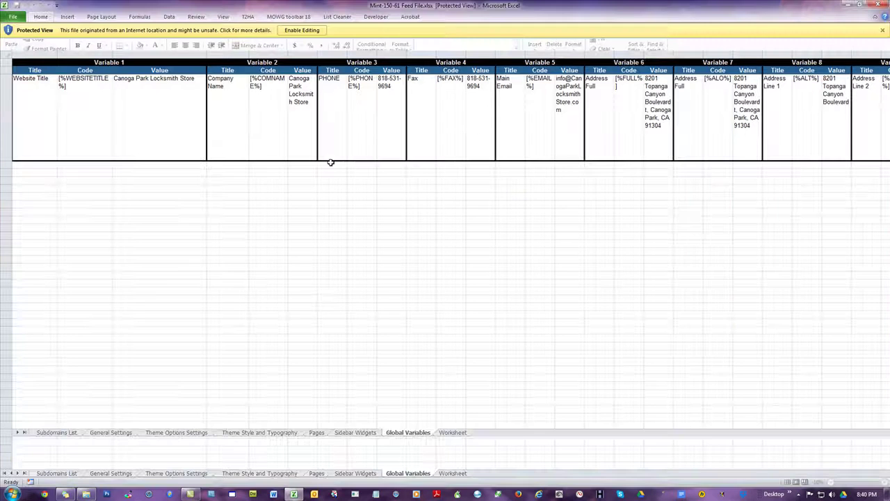
left_click(302, 30)
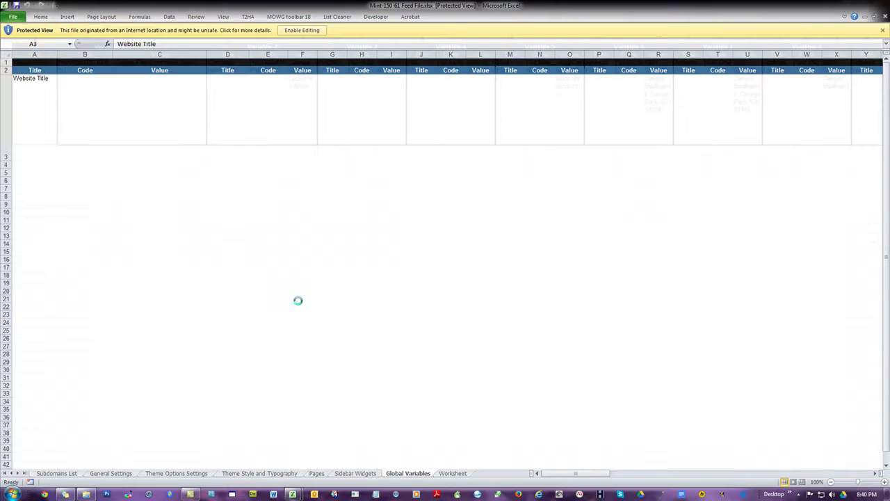
left_click(273, 473)
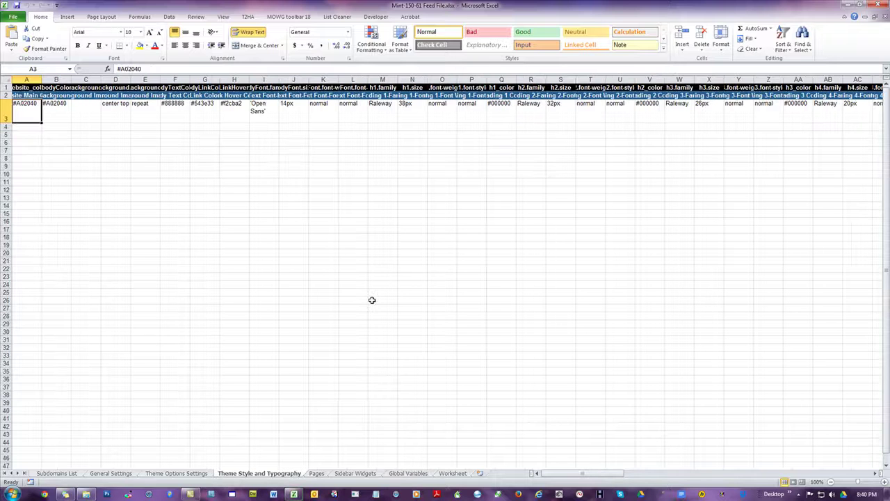
left_click(264, 115)
key("ctrl+c")
left_click(260, 129)
key("ctrl+v")
double_click(260, 132)
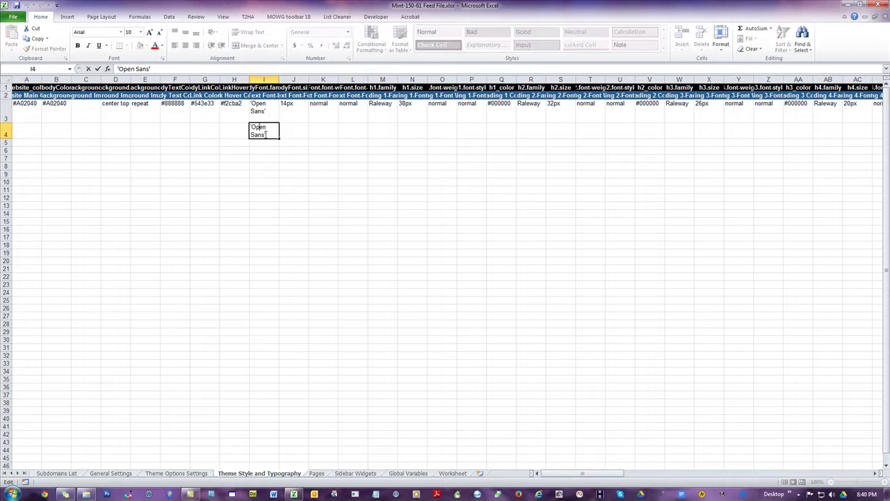
left_click_drag(265, 134, 250, 128)
type("Verdana")
left_click(461, 293)
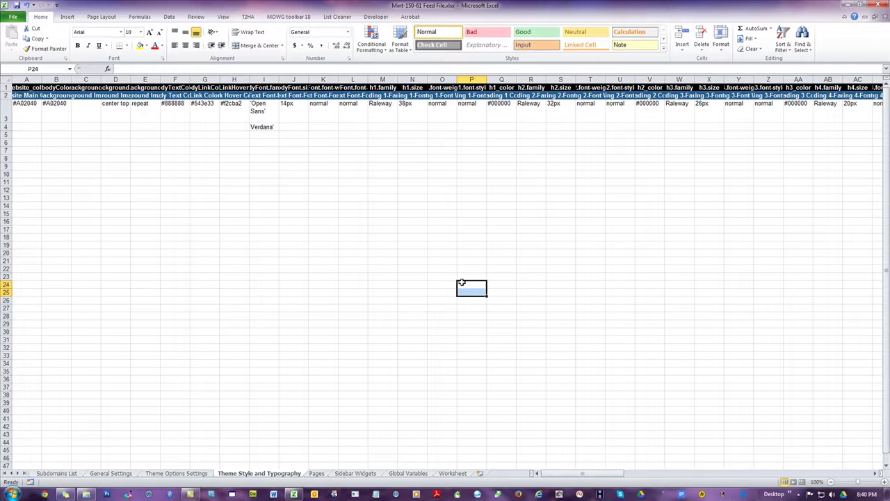
Step: Fill J3's 14px font size down into J4 and change it to 16px
left_click(301, 114)
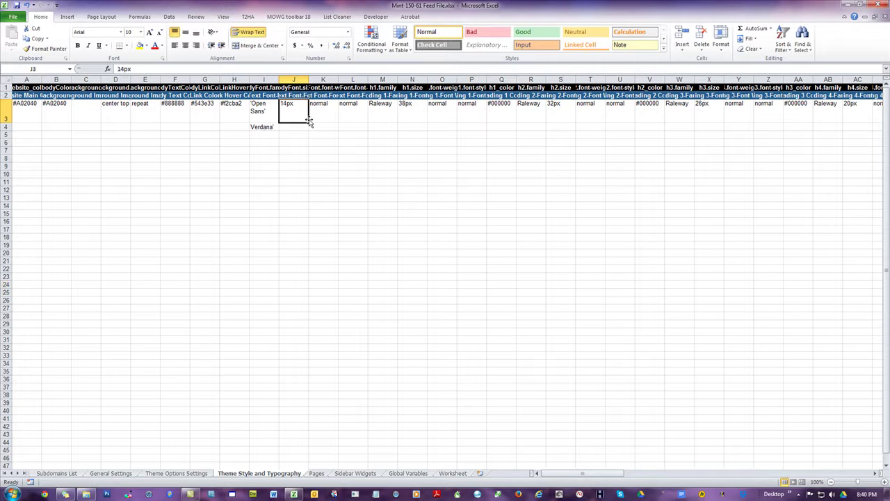
left_click_drag(308, 123, 308, 132)
left_click(359, 189)
double_click(286, 127)
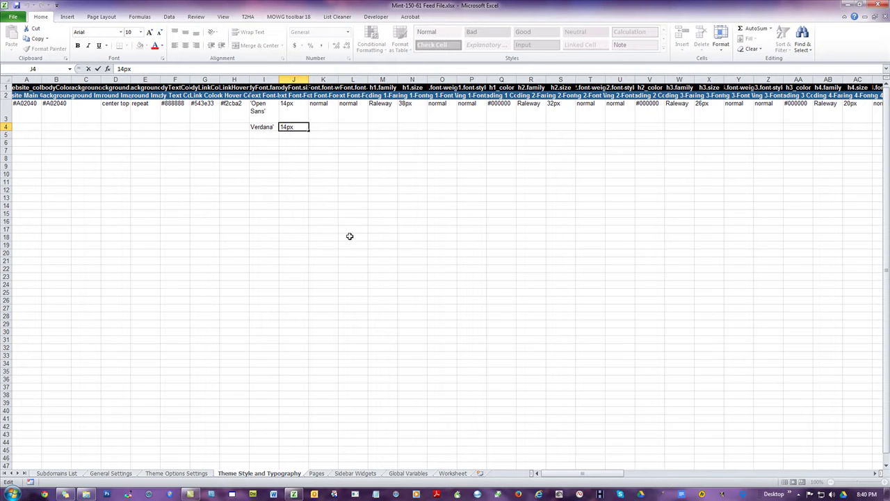
key("BackSpace")
type("6")
left_click_drag(355, 198, 354, 191)
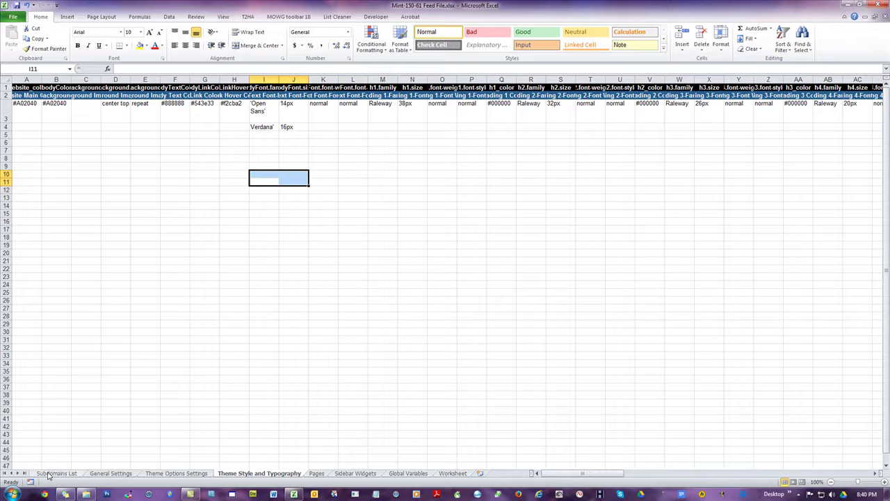
left_click(50, 473)
Step: Copy the theme name Mint-150-61 from A3 into A4 on the Subdomains List
left_click(32, 104)
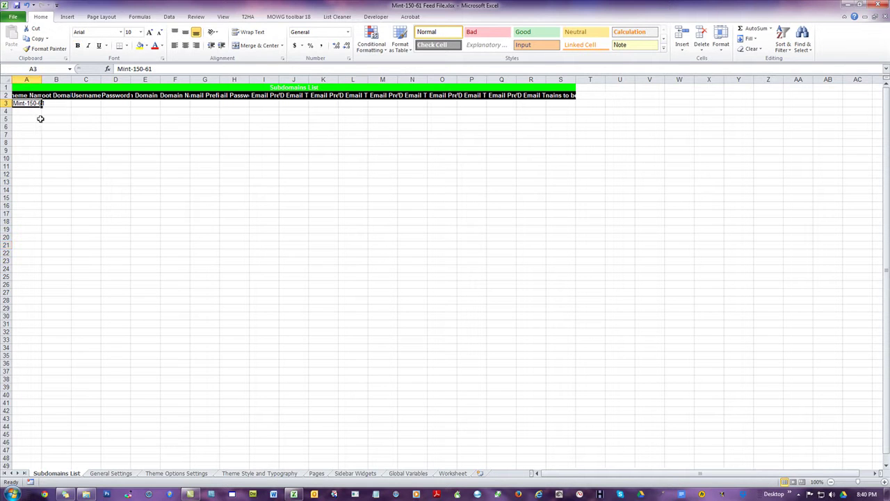
key("ctrl+c")
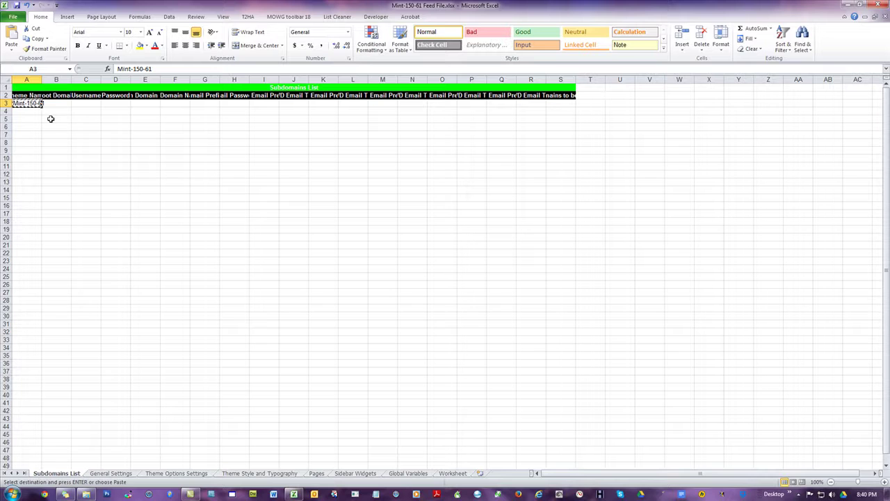
key("Down")
key("ctrl+v")
left_click(86, 158)
Step: Enter root domain mowg-samples.com, the username and password in row 3, then autofit all columns
left_click(47, 103)
double_click(41, 80)
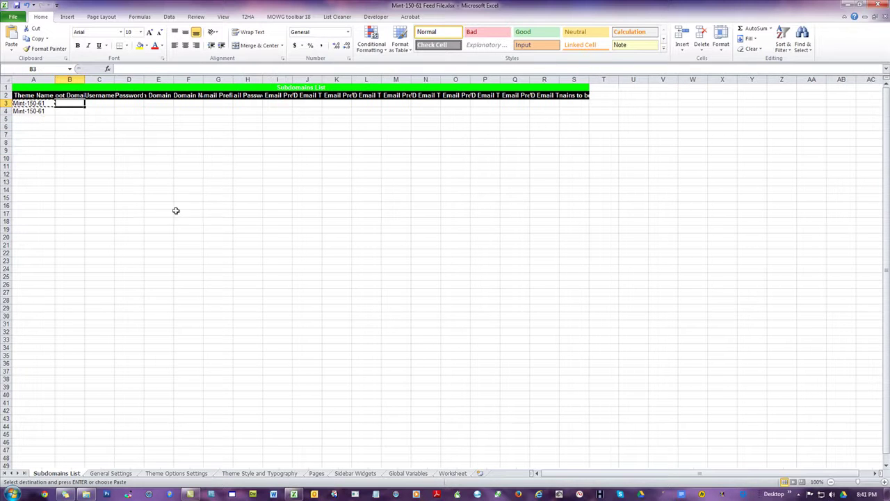
type("mowg-sa")
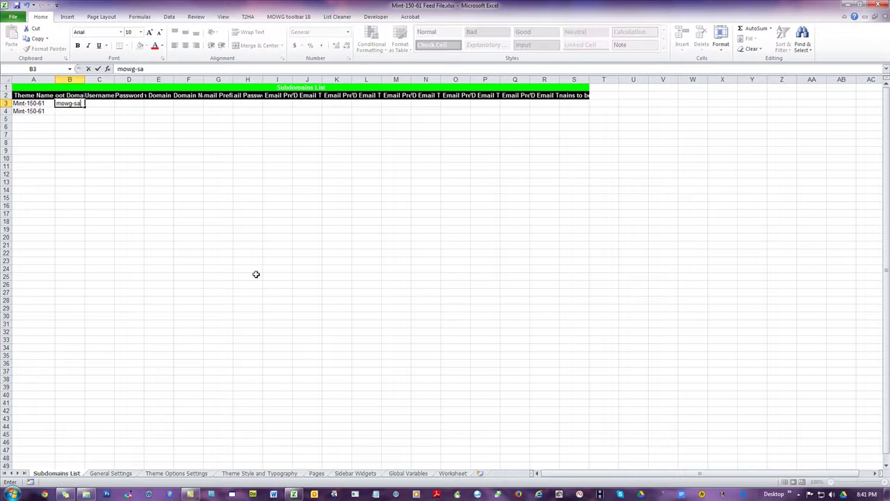
type("mples.com")
left_click(256, 274)
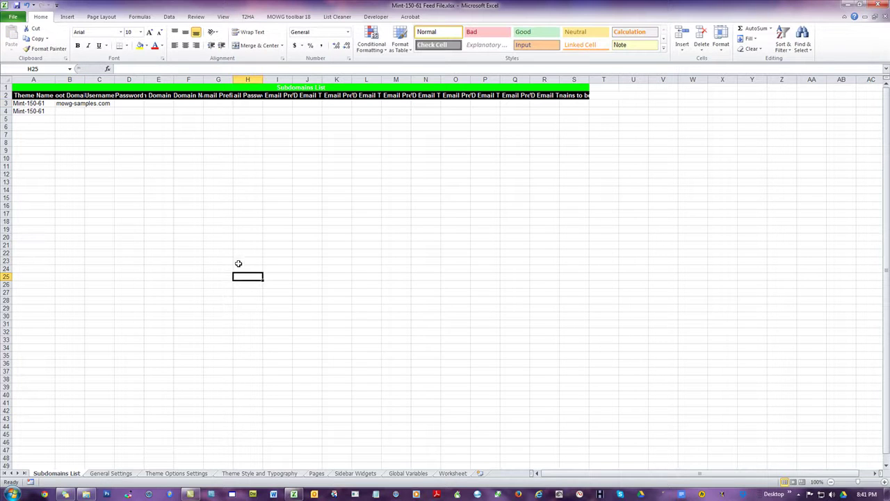
left_click(100, 103)
key("Tab")
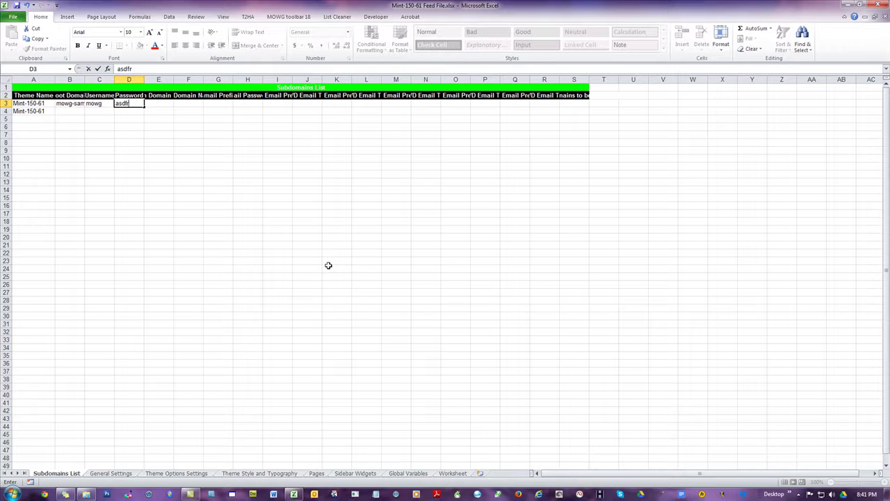
left_click(351, 260)
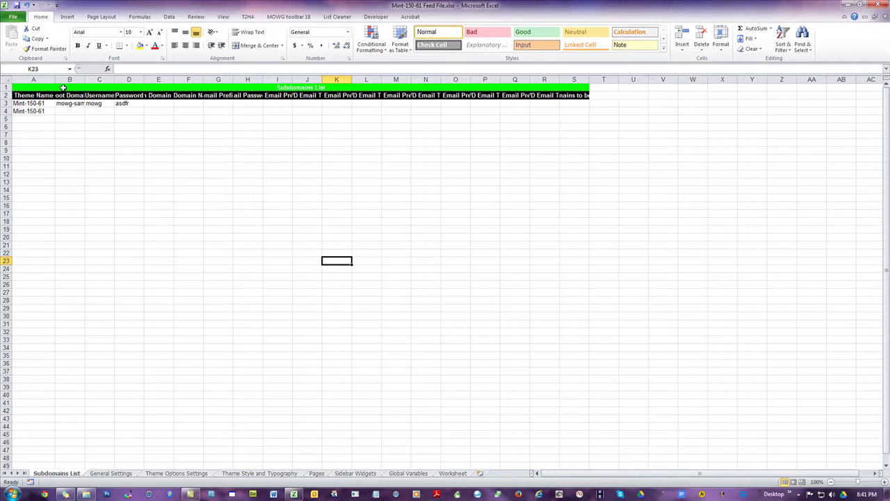
left_click(6, 80)
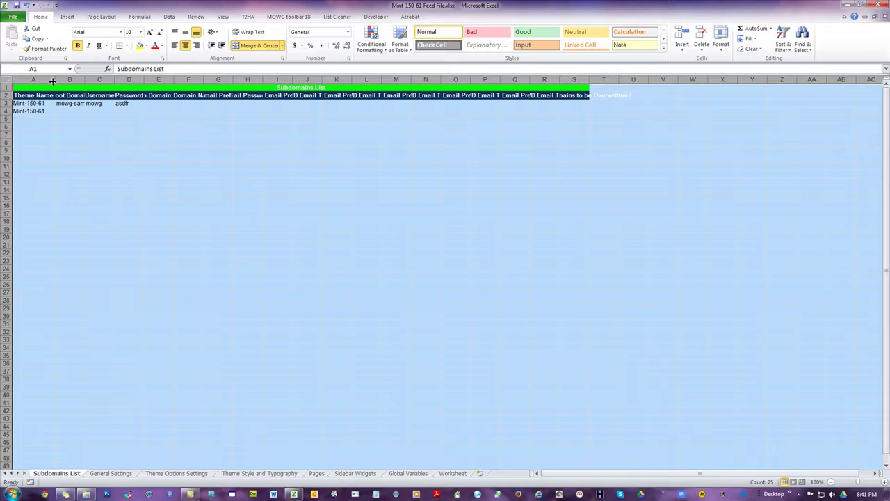
double_click(56, 80)
left_click(268, 237)
Step: Enter subdomains sub1 and sub2 in F3 and F4
left_click(263, 103)
type("sub")
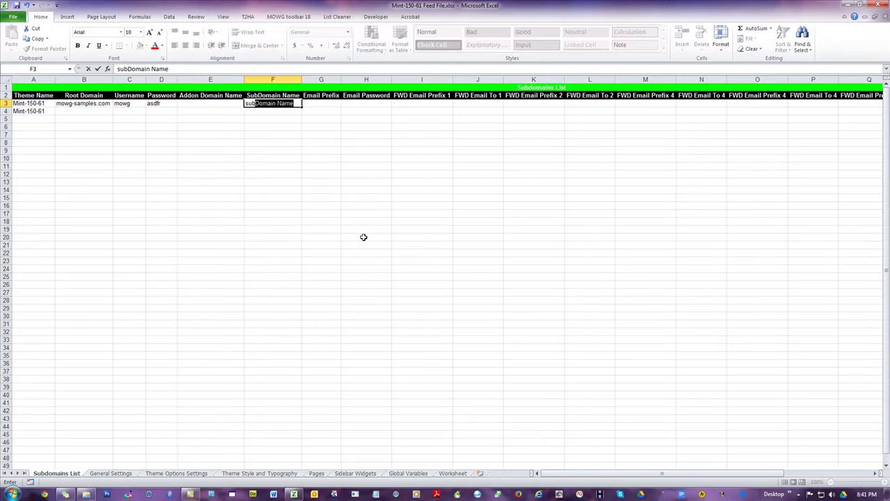
type("1")
key("Return")
type("sub")
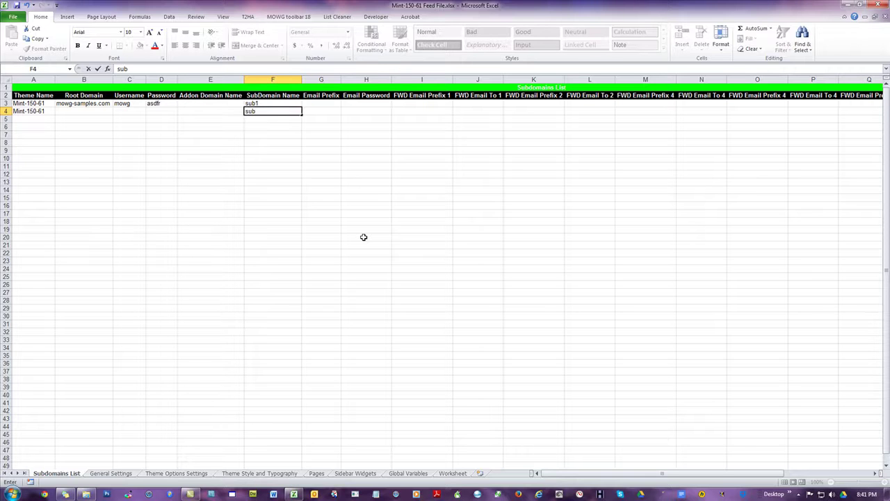
type("2")
key("Return")
Step: Copy row 3's root domain and login details into row 4 and save the workbook
left_click_drag(86, 105, 179, 115)
left_click(254, 189)
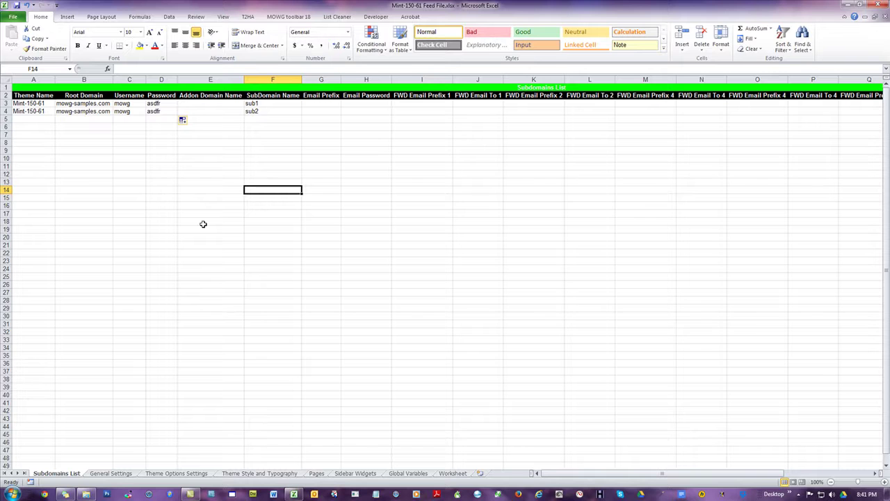
left_click(18, 6)
left_click(270, 474)
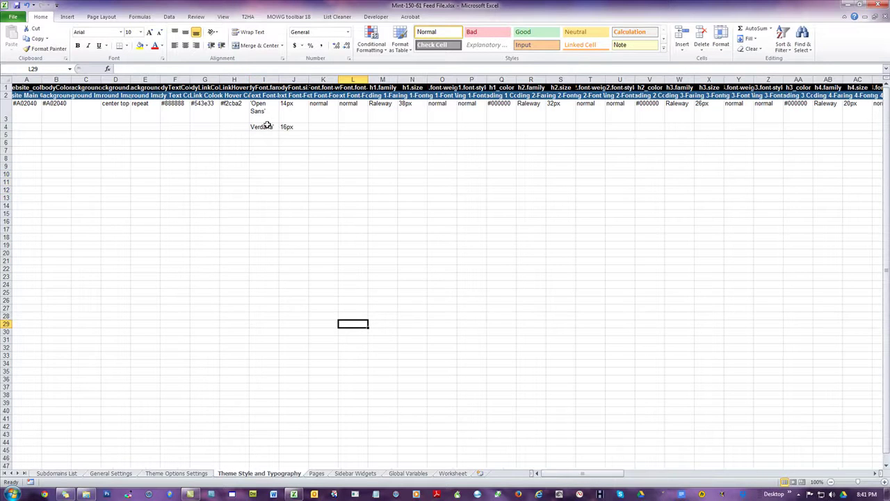
Step: Autofit column I for bodyFont.family and check the Open Sans, Verdana and 16px entries
left_click(264, 87)
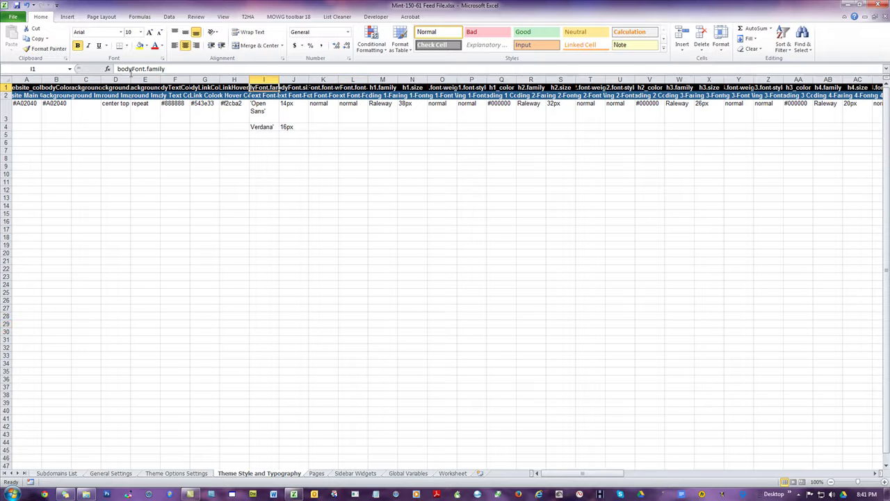
double_click(278, 80)
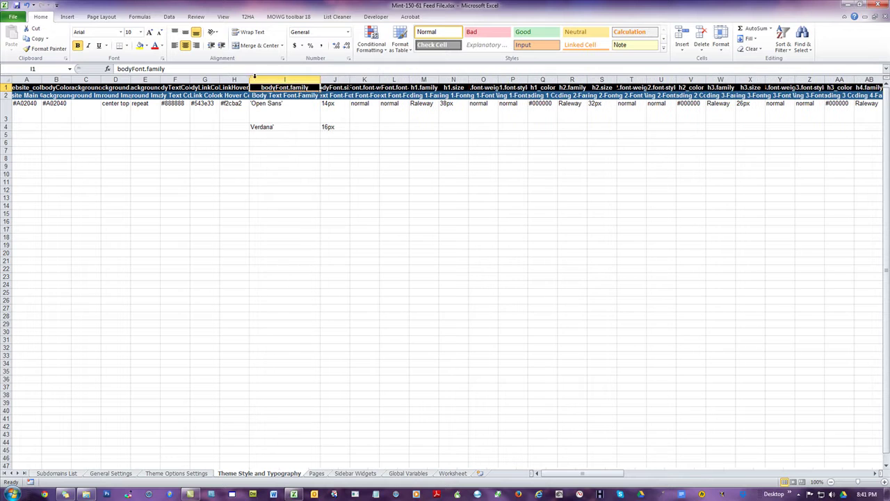
left_click(308, 142)
left_click(294, 128)
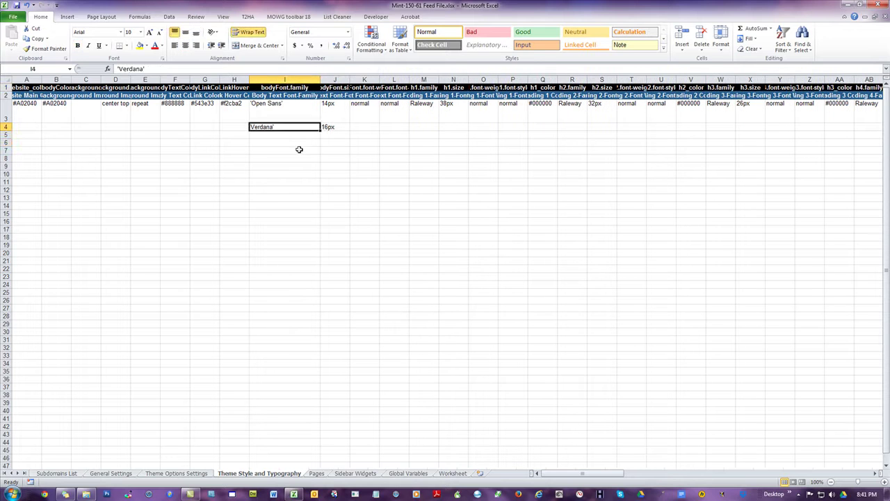
left_click(277, 104)
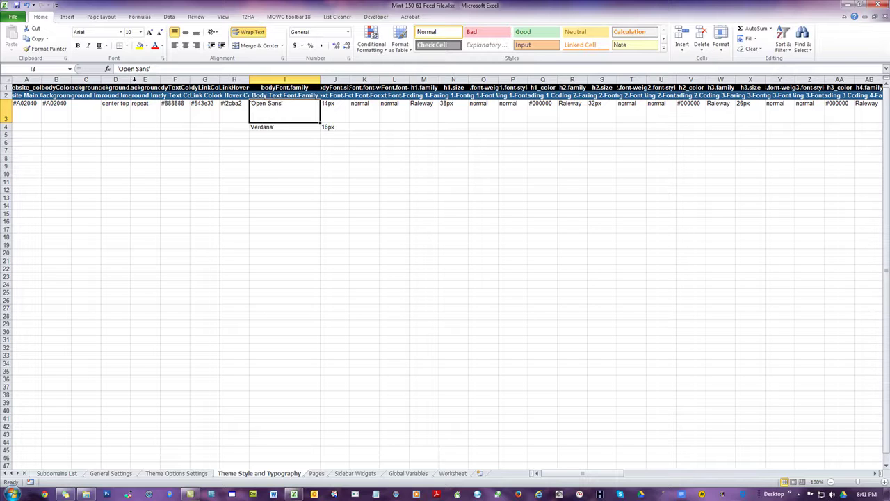
key("F2")
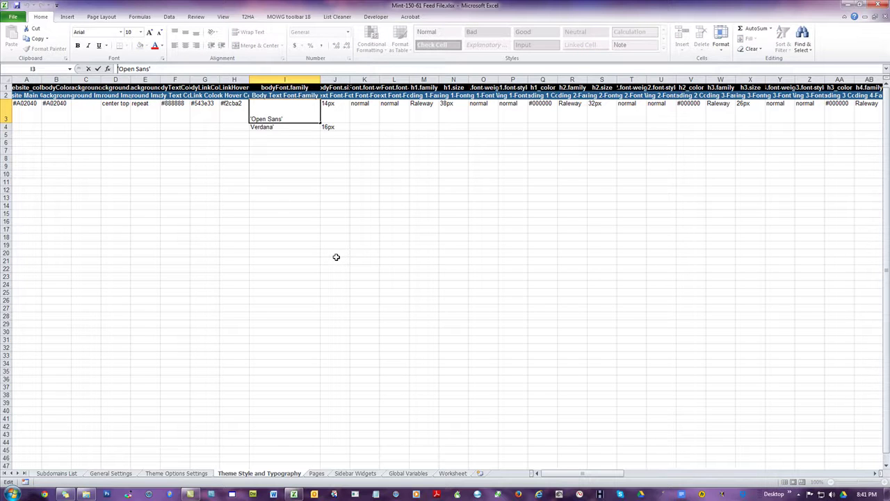
left_click(443, 246)
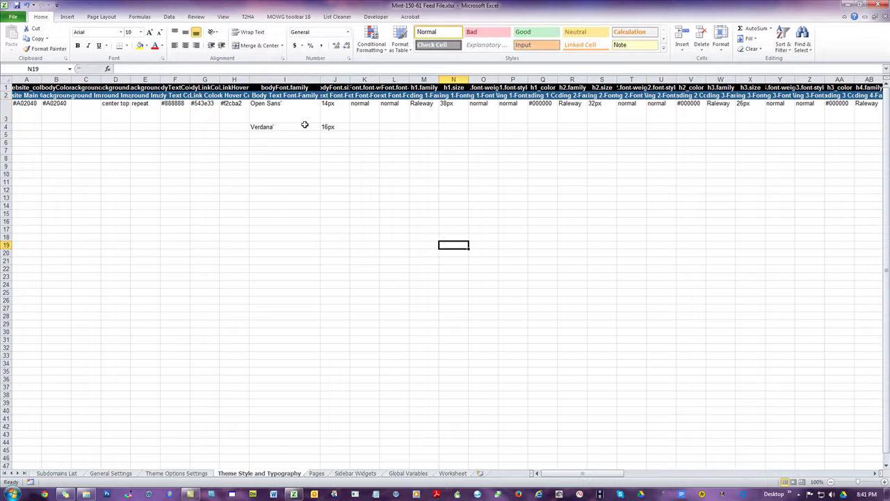
left_click(300, 127)
left_click(338, 126)
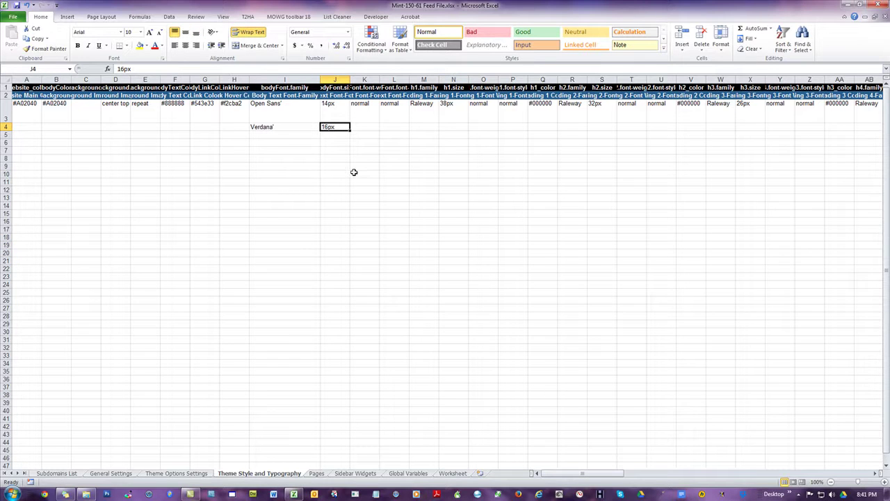
left_click(355, 169)
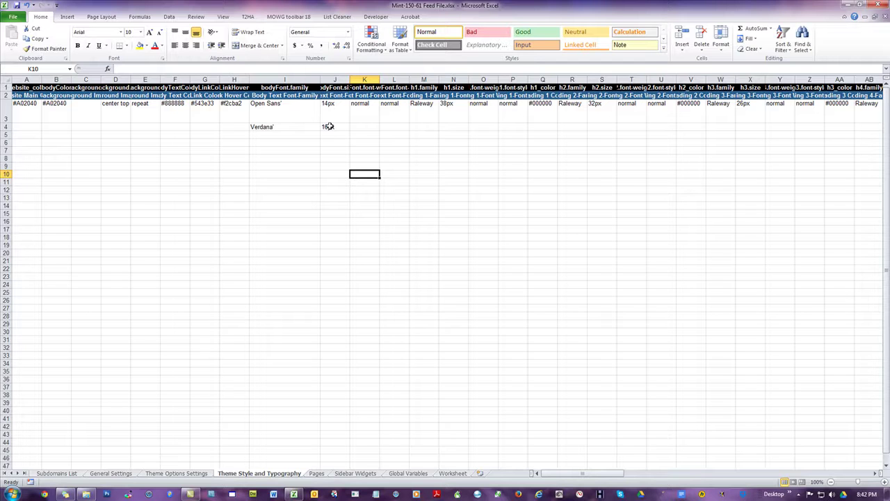
Step: Copy row 3 over row 4, replacing the Verdana'/16px values
left_click(3, 111)
key("ctrl+c")
left_click(28, 126)
key("ctrl+v")
left_click(295, 150)
double_click(295, 150)
left_click(394, 190)
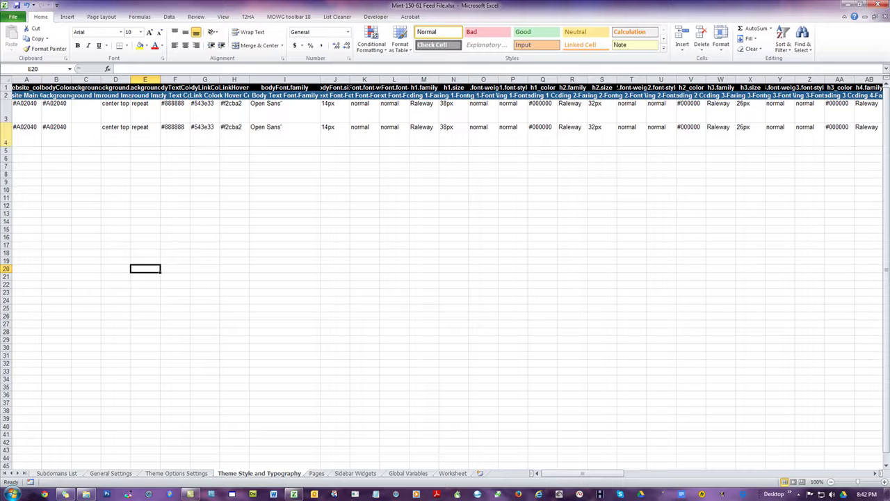
Step: Delete row 4 from the Theme Style and Typography sheet
left_click(5, 136)
right_click(39, 139)
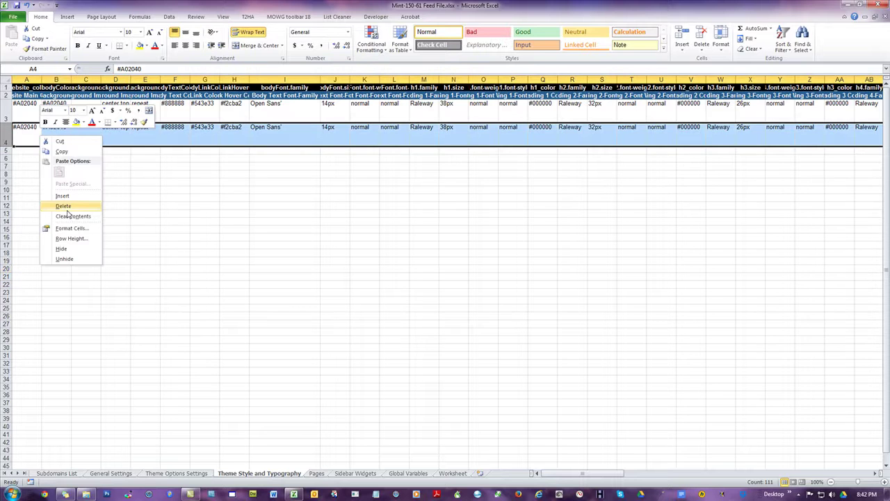
left_click(57, 206)
left_click(251, 220)
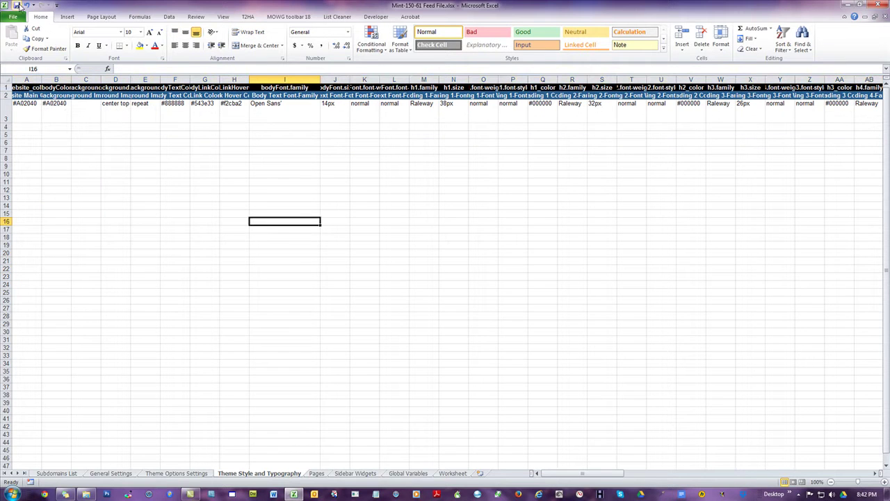
Step: Save, then clear the contents of row 4 (A4:F4) on the Subdomains List
left_click(16, 5)
left_click(56, 473)
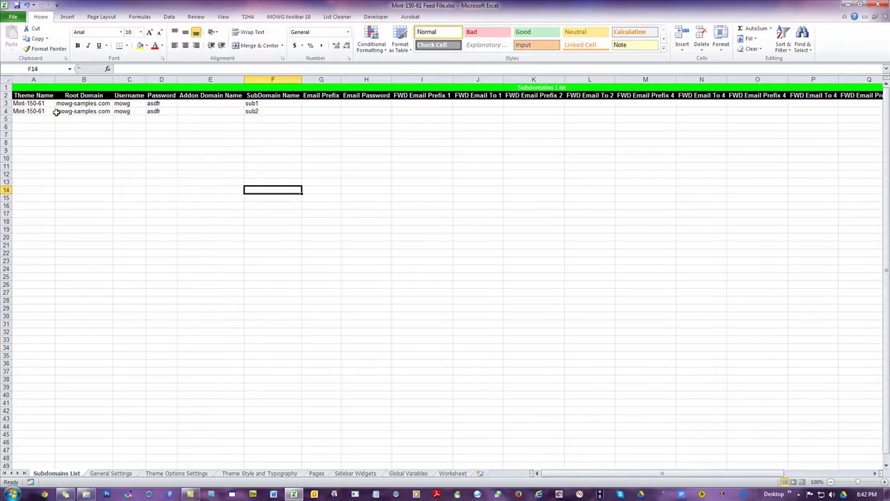
left_click_drag(36, 111, 292, 114)
right_click(264, 115)
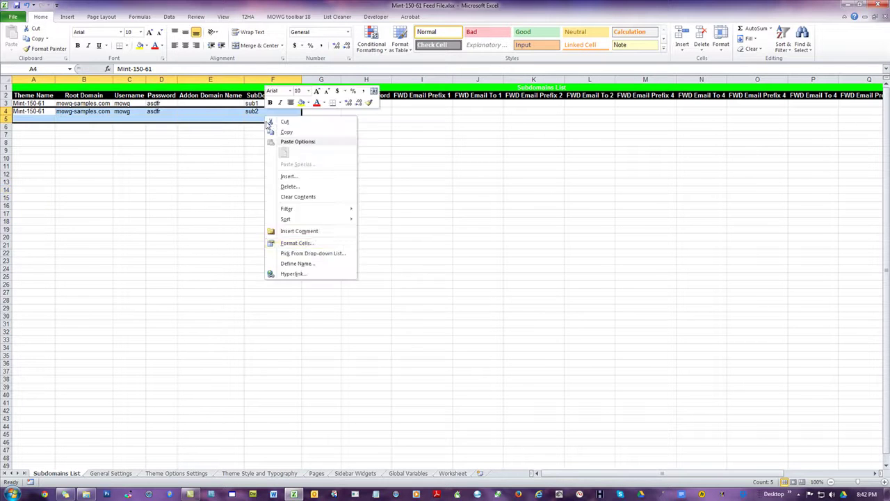
left_click(292, 197)
Step: Clear the contents of B3:F3, leaving only the theme name in A3
left_click_drag(77, 102, 323, 103)
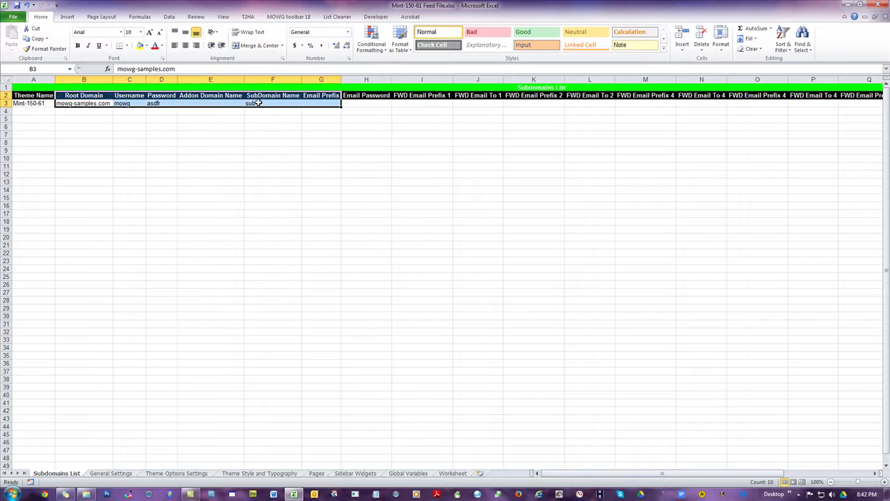
left_click(95, 106)
left_click_drag(122, 103, 255, 103)
right_click(255, 103)
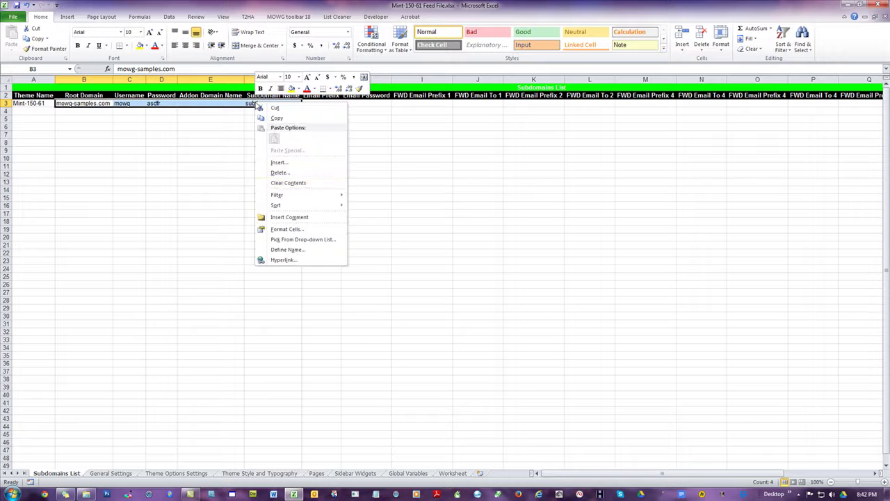
left_click(292, 183)
left_click(130, 150)
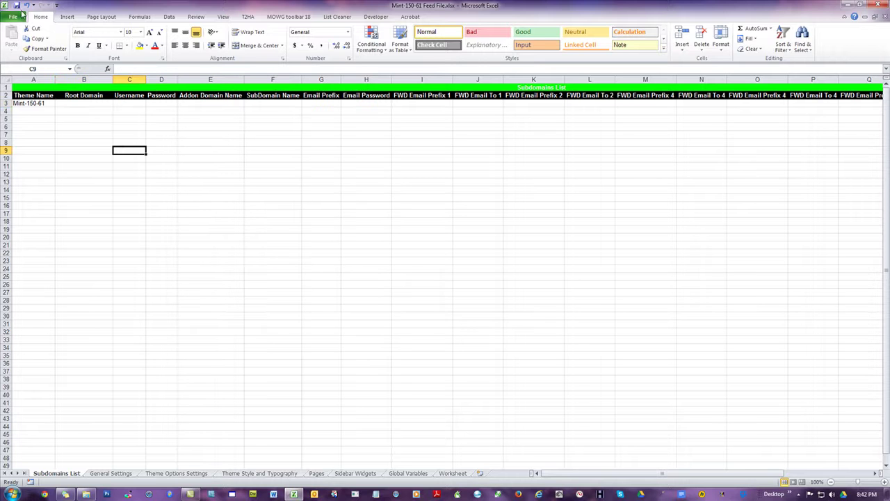
Step: Save and close the Mint-150-61 workbook, then return to the LSW-FF folder
left_click(16, 5)
left_click(881, 4)
left_click(191, 39)
double_click(286, 103)
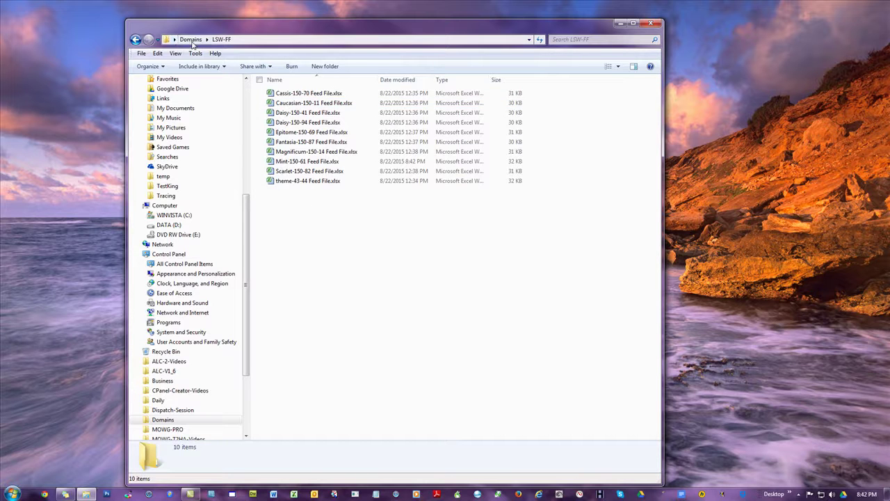
Step: Go up to the Domains folder and open Master-FF.xlsx
left_click(191, 40)
double_click(291, 142)
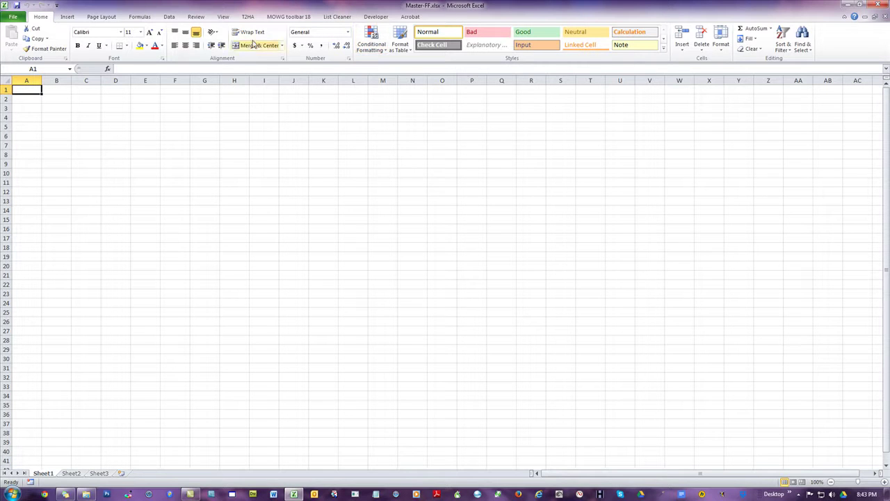
Step: Run T2HA Master FeedForm on Desktop > Domains > LSW-FF and acknowledge the completion message
left_click(248, 16)
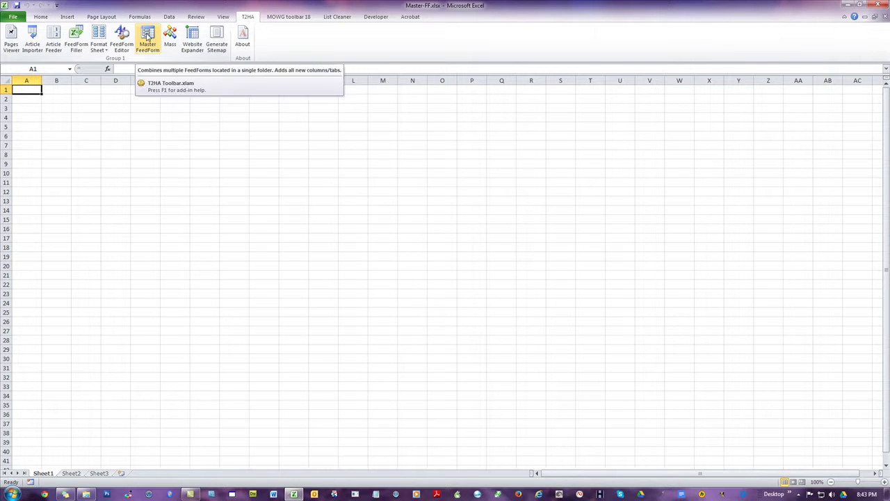
left_click(148, 36)
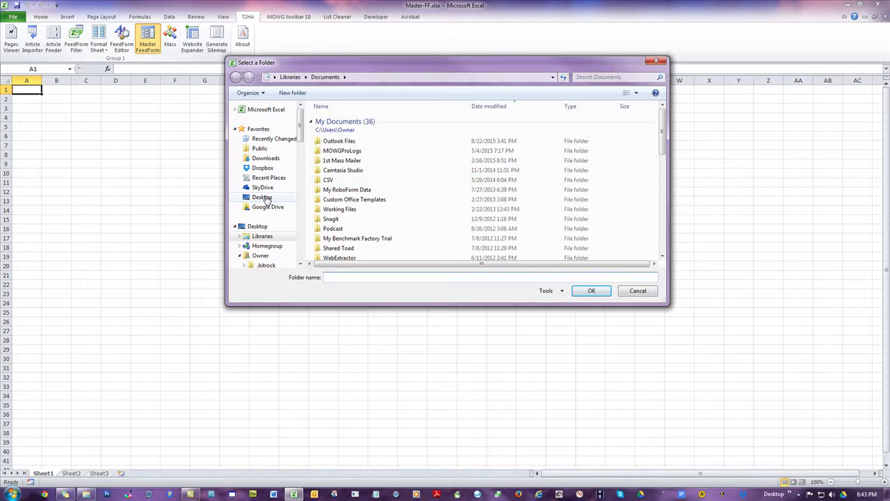
left_click(264, 198)
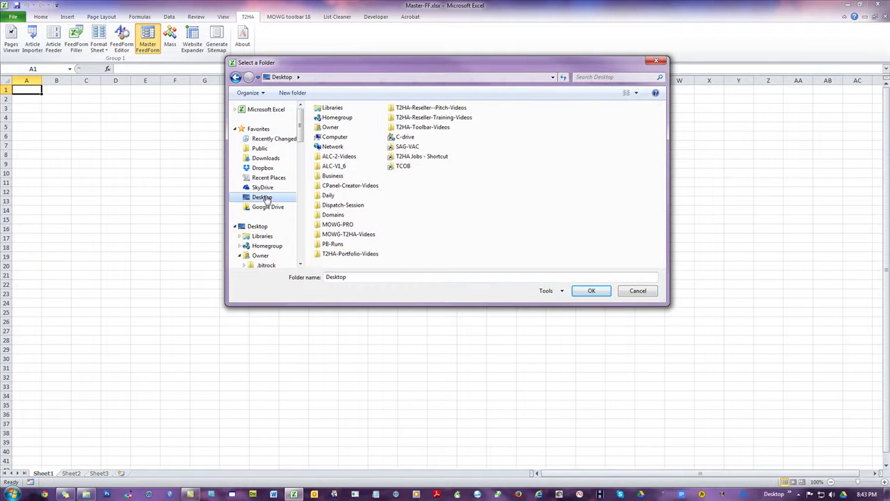
double_click(334, 215)
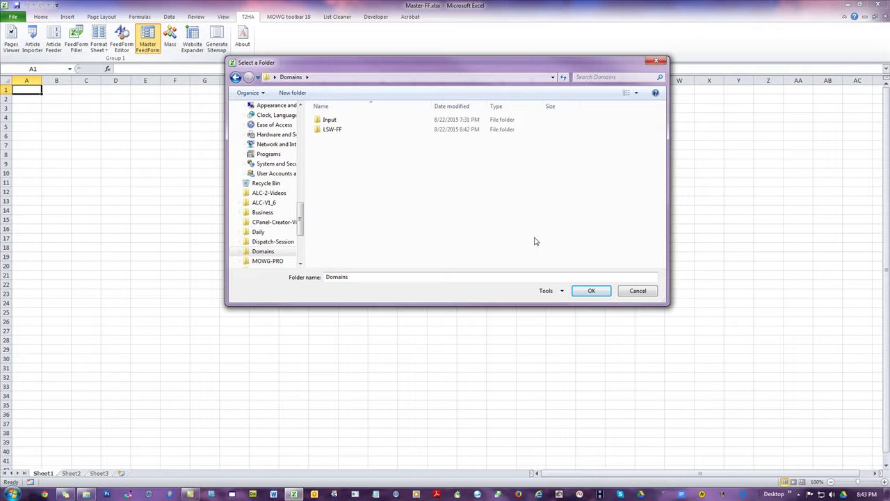
double_click(331, 132)
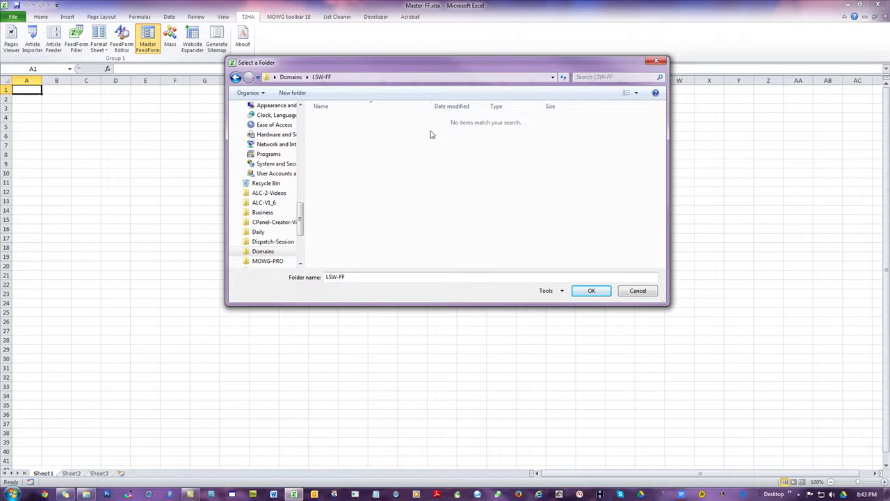
left_click(596, 292)
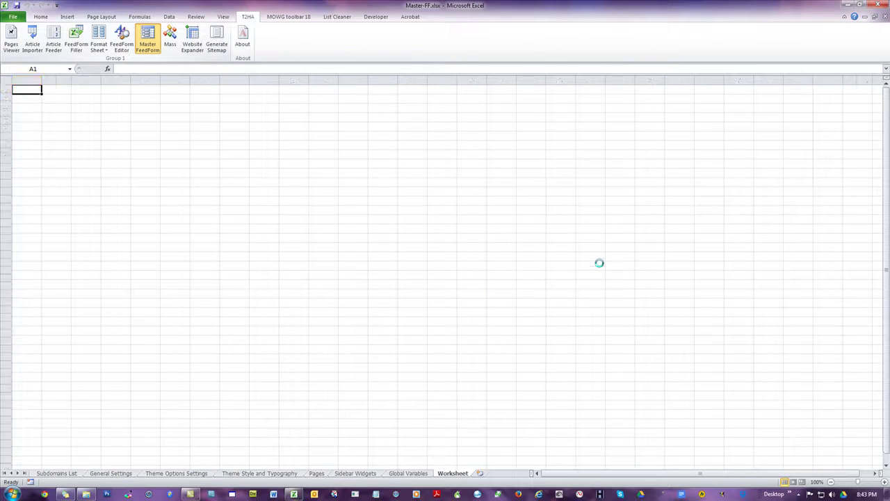
left_click(465, 275)
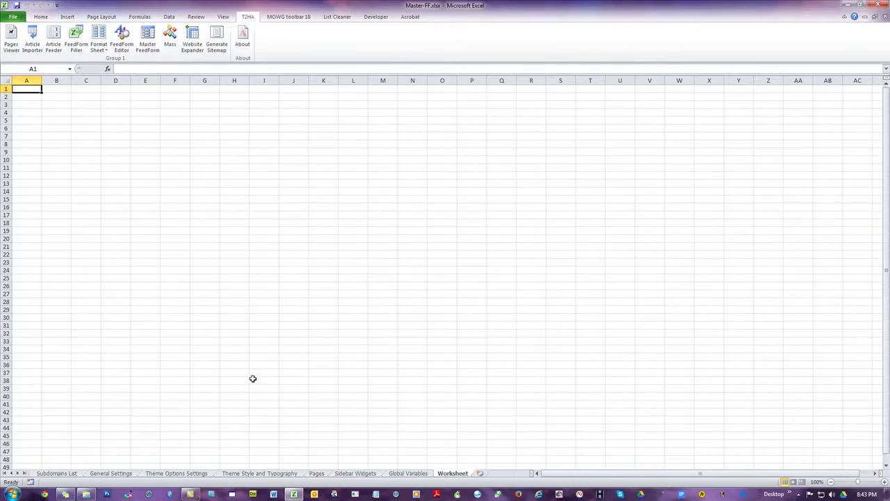
left_click(57, 474)
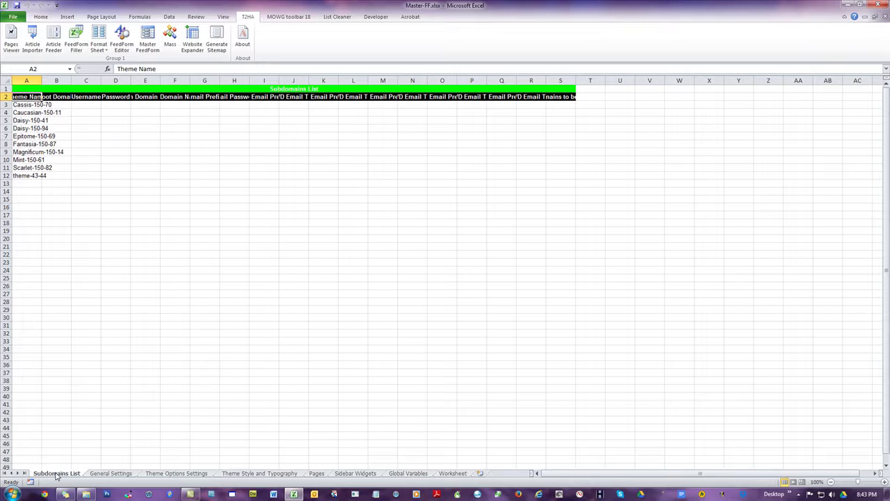
double_click(42, 81)
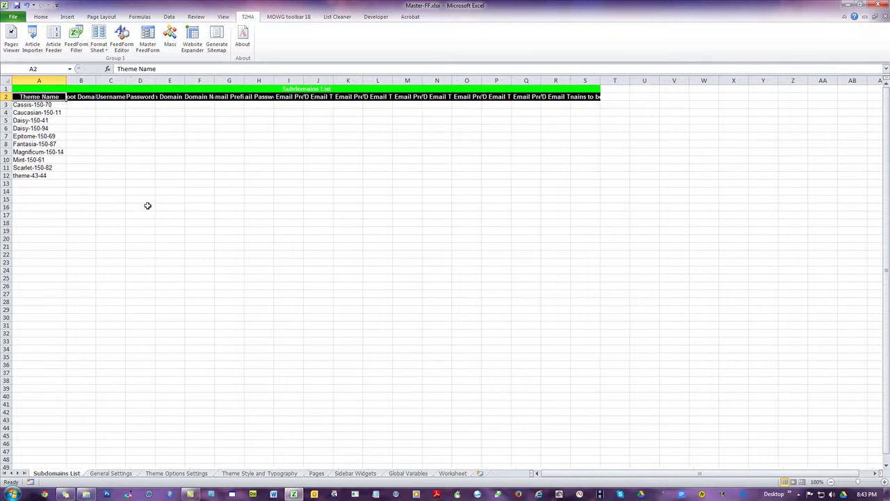
left_click_drag(5, 105, 6, 178)
left_click(199, 230)
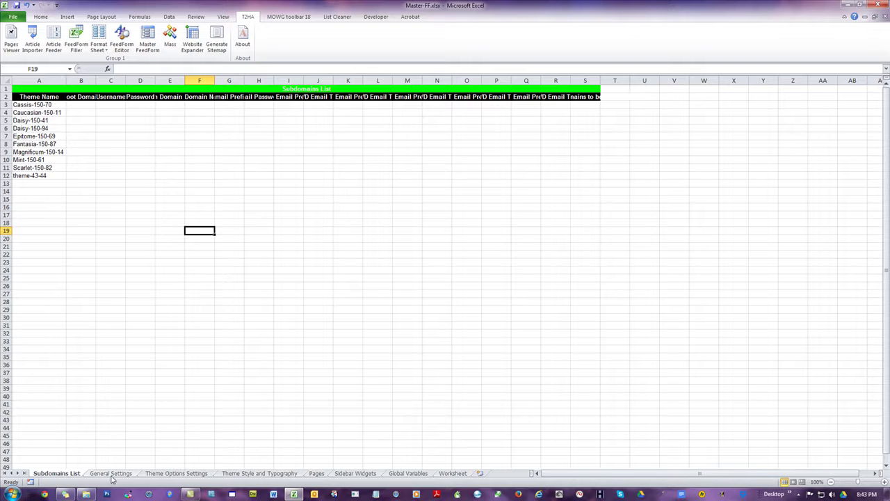
left_click(110, 474)
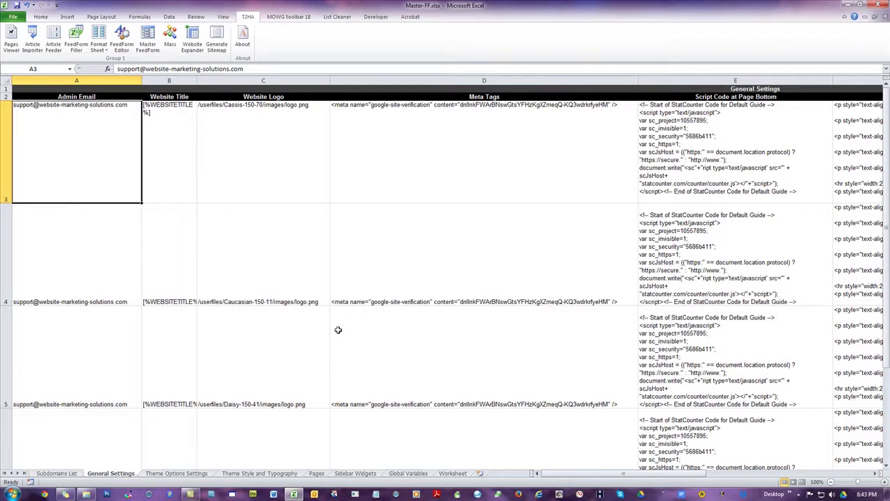
scroll(337, 332, "down", 3)
scroll(336, 332, "up", 3)
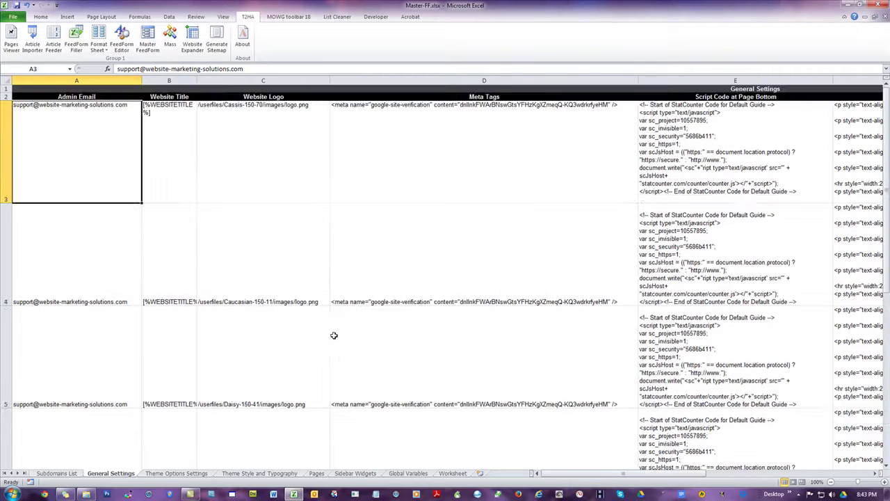
left_click(174, 475)
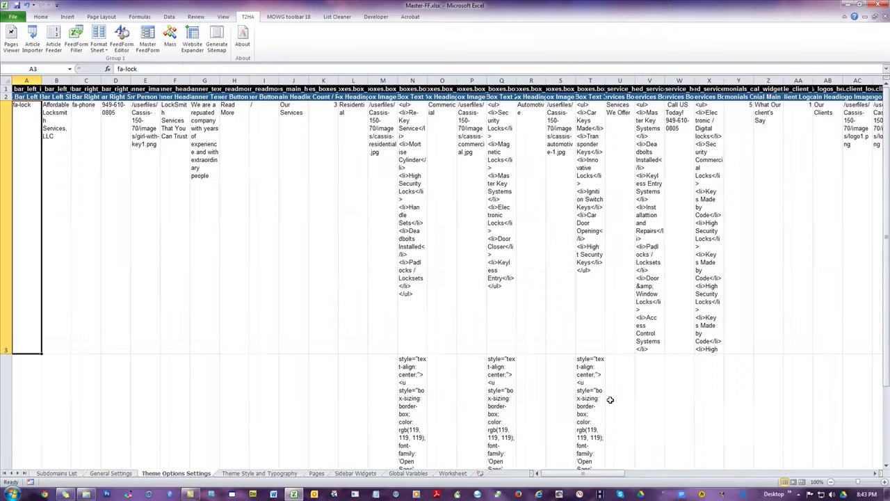
left_click_drag(590, 477, 683, 484)
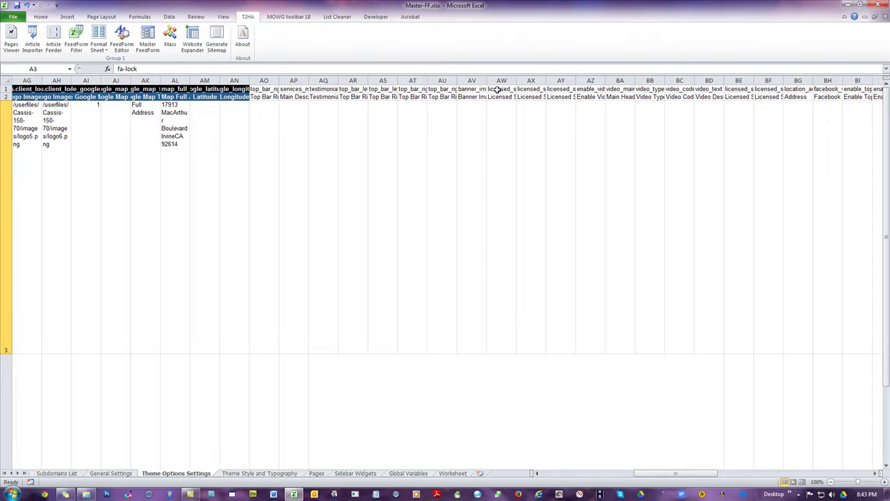
left_click(239, 88)
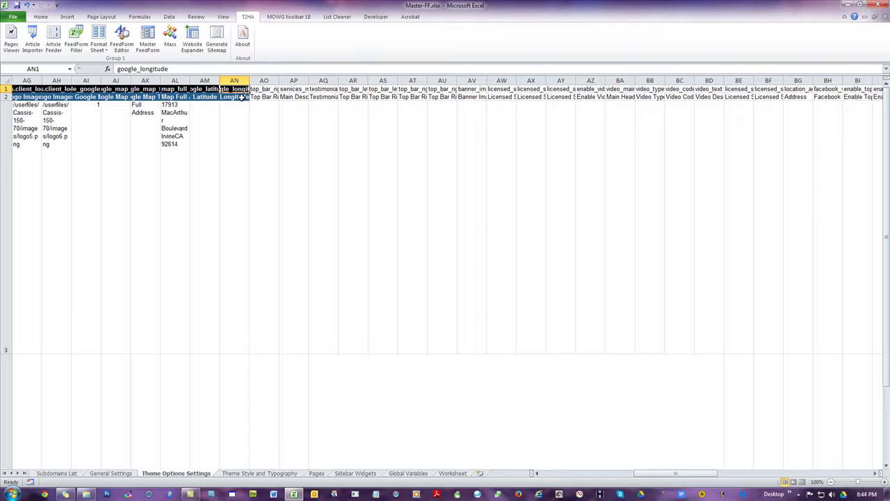
left_click(530, 137)
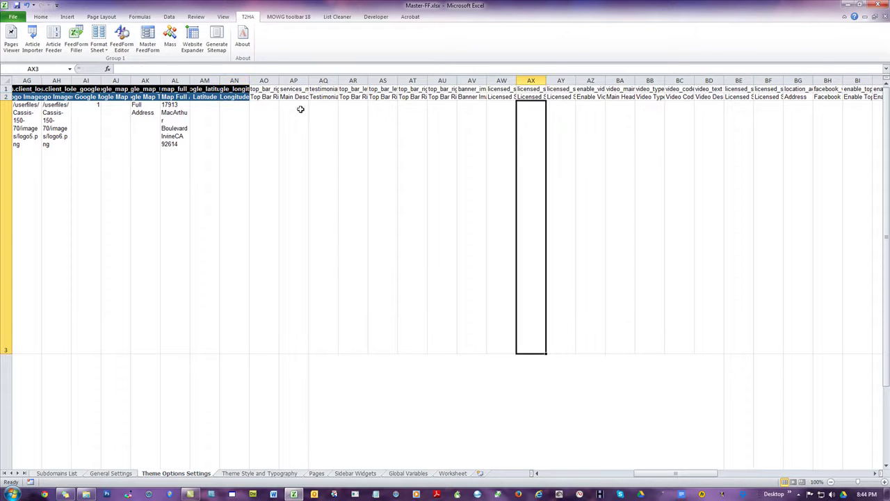
Step: Autofit columns AO through AZ and read the lorem ipsum text in row 4
left_click_drag(264, 80, 592, 78)
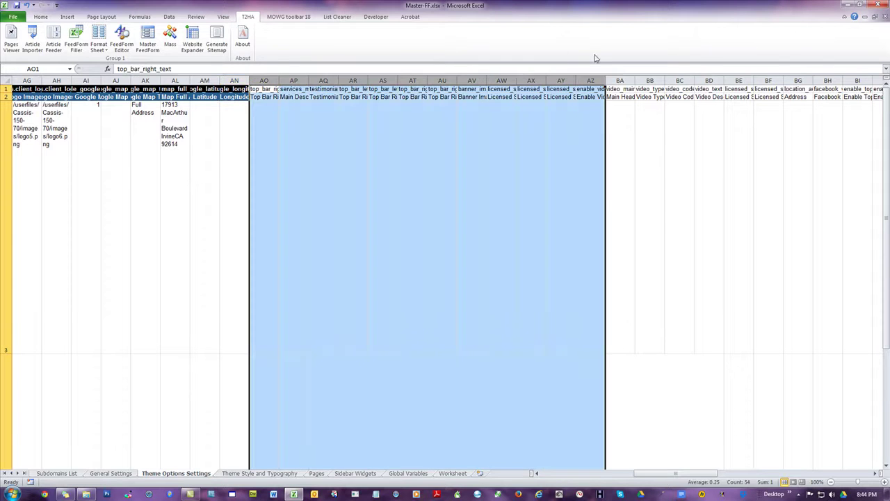
double_click(516, 78)
left_click(603, 181)
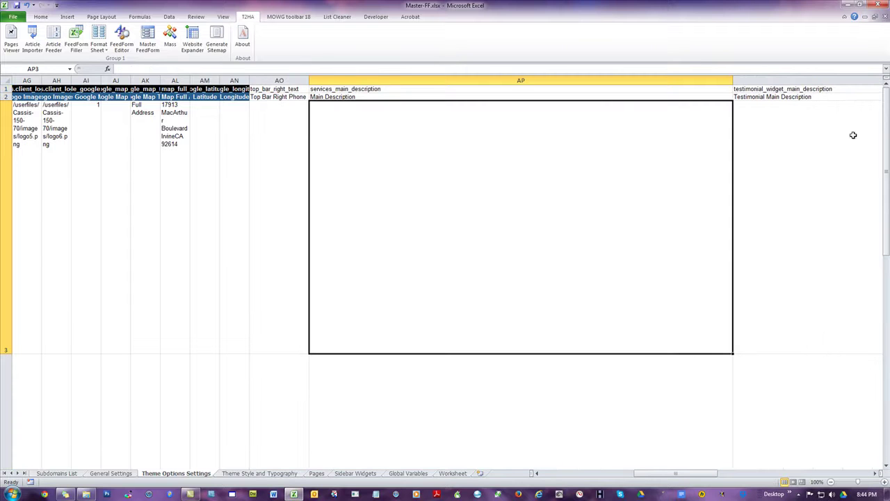
left_click_drag(885, 112, 885, 146)
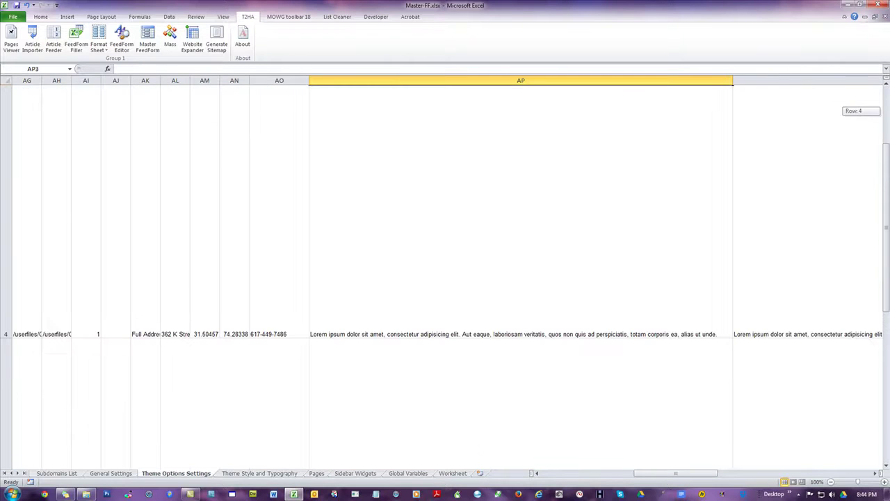
left_click(518, 320)
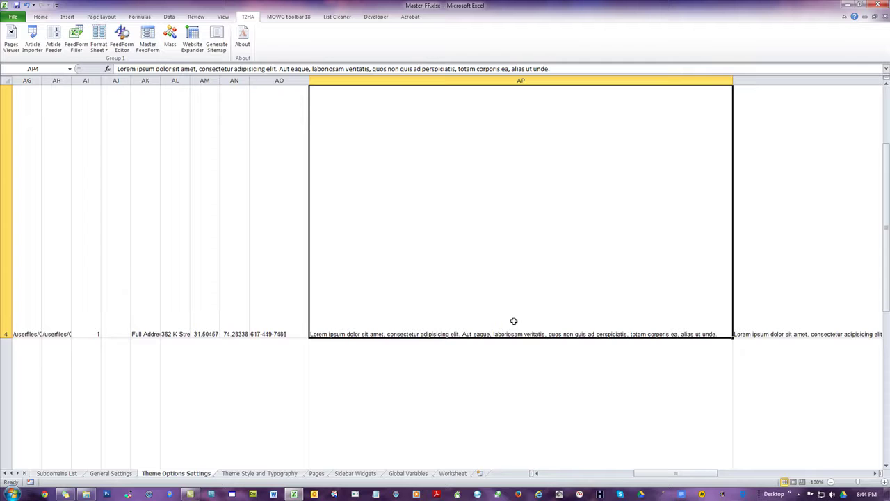
left_click(286, 284)
left_click(759, 276)
scroll(750, 285, "down", 1)
scroll(749, 285, "up", 2)
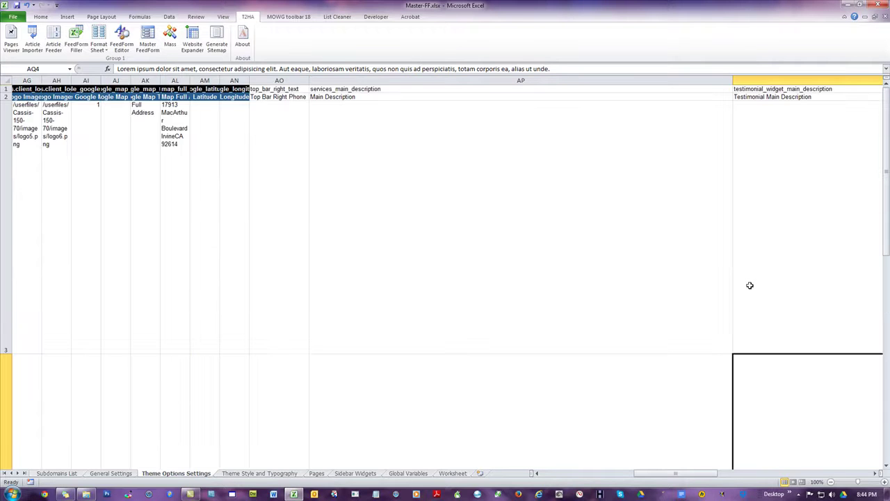
left_click_drag(681, 477, 765, 477)
left_click_drag(887, 140, 884, 259)
Step: Inspect the facebook embed row 7 and the Custom Image 4 column DH
left_click(543, 332)
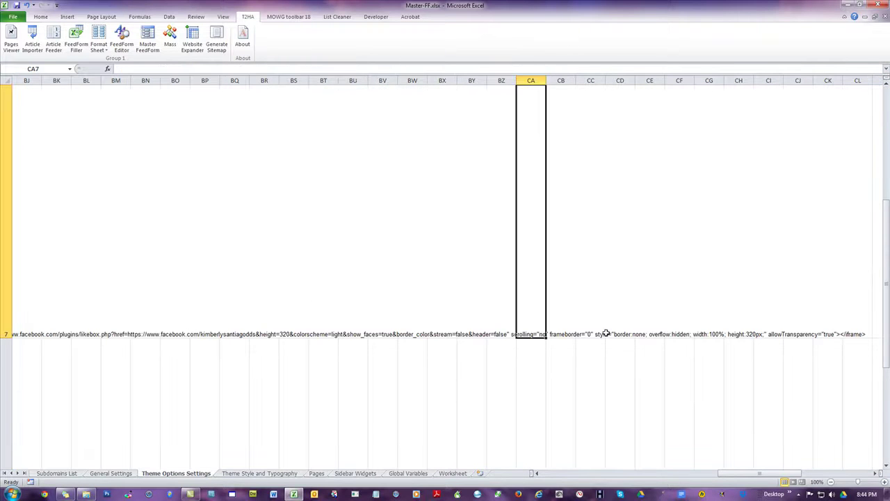
left_click(716, 333)
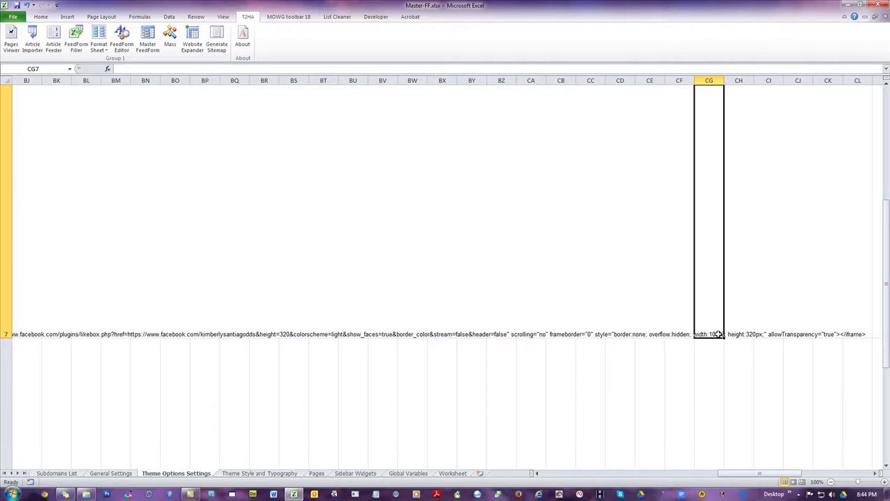
scroll(714, 295, "up", 2)
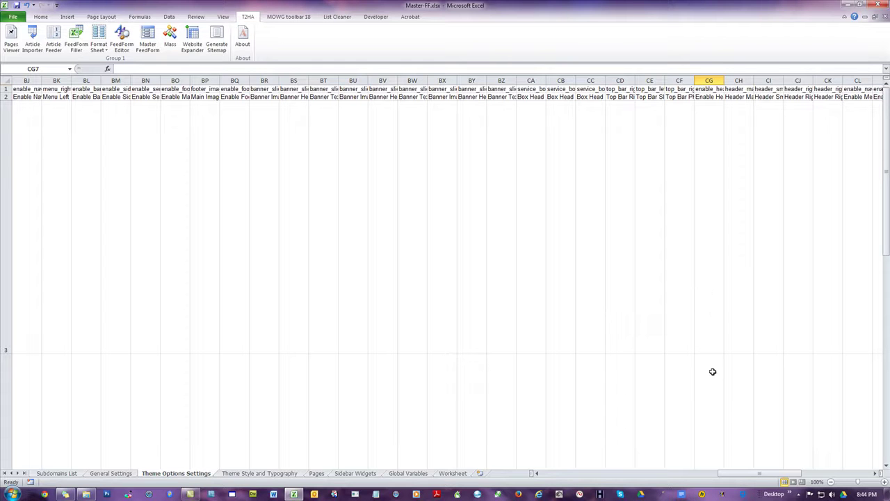
scroll(755, 461, "right", 6)
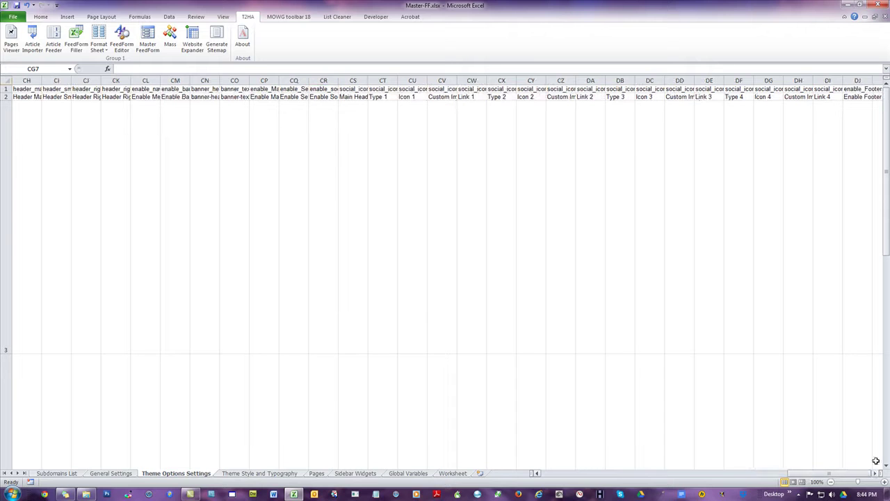
left_click(797, 96)
left_click(799, 81)
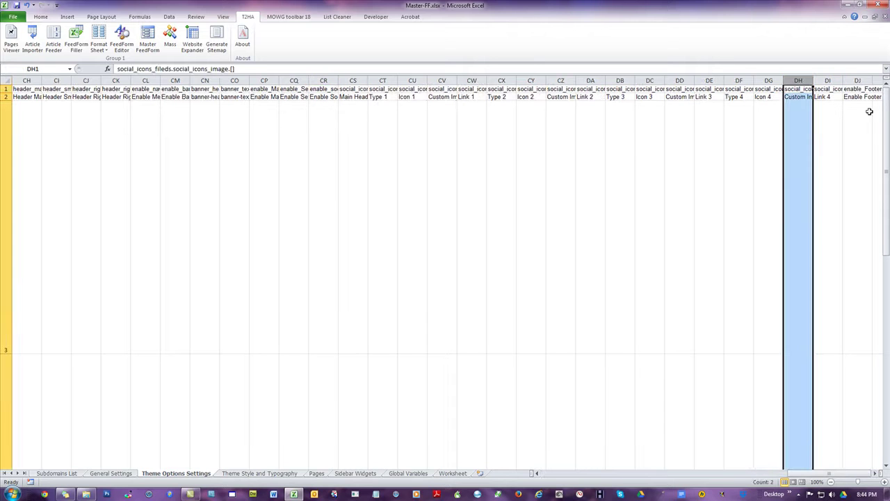
left_click_drag(887, 142, 884, 357)
scroll(816, 322, "up", 1)
scroll(816, 322, "up", 3)
left_click(802, 168)
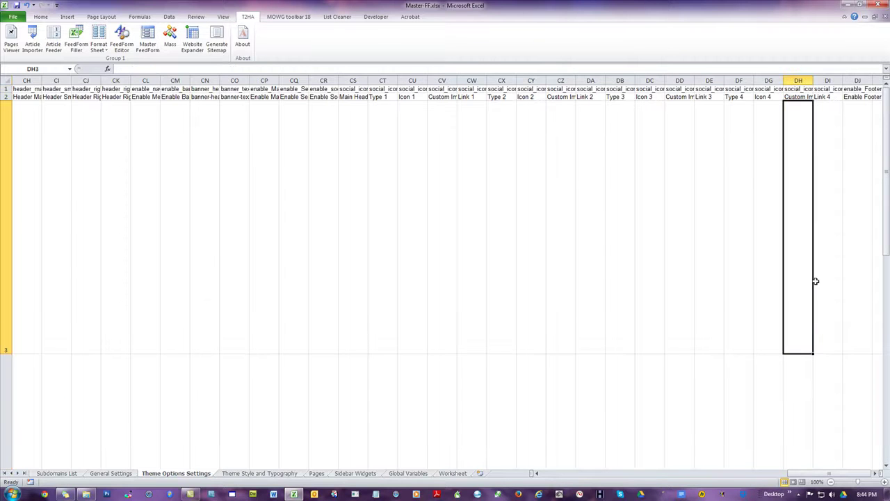
left_click(806, 98)
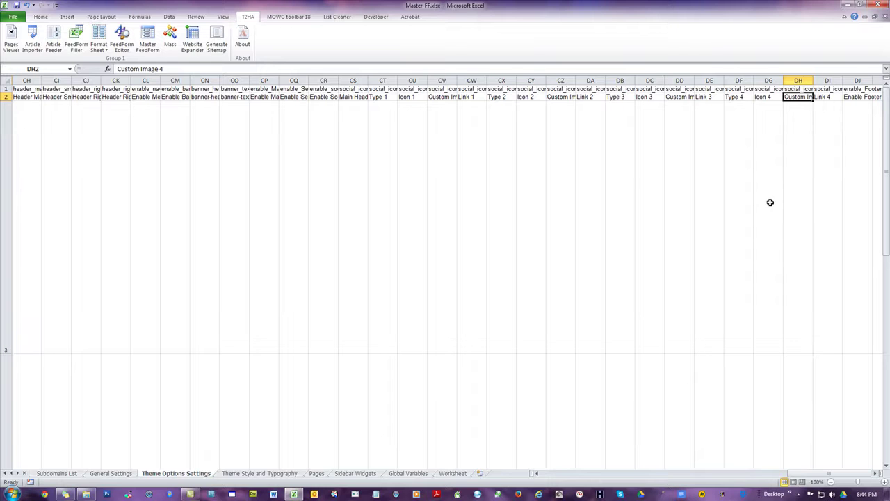
left_click(739, 171)
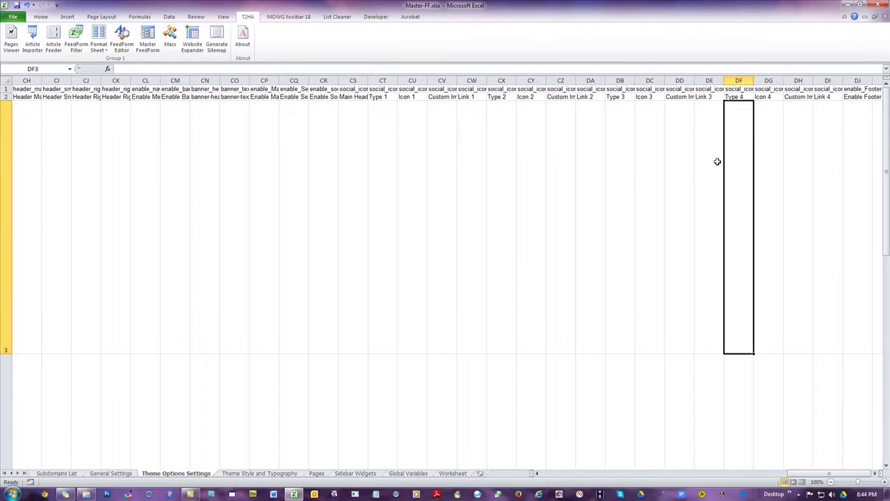
left_click(803, 119)
key("Down")
key("Down")
key("Down")
key("Down")
key("Down")
key("Down")
key("Down")
key("Down")
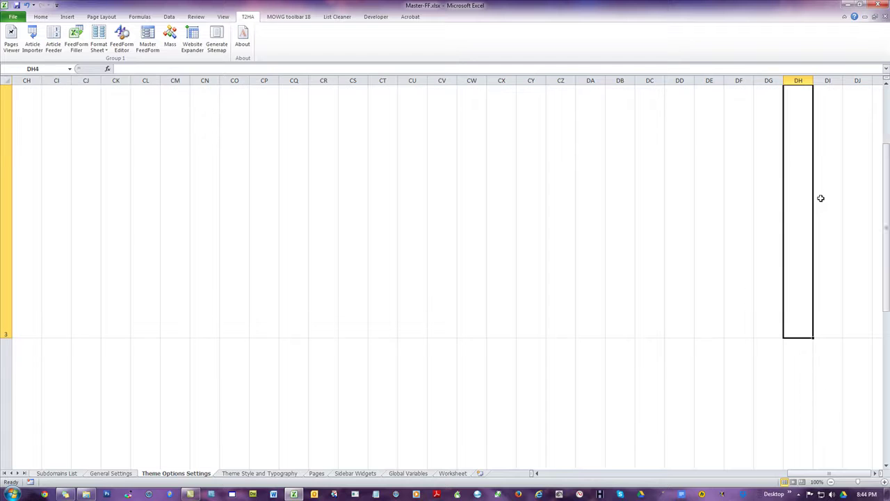
key("Down")
key("Down")
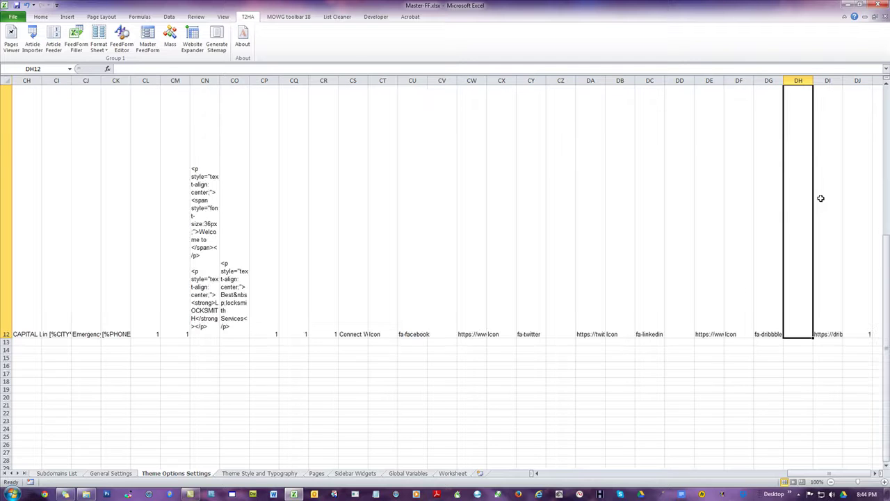
Step: Check row 12 and the DH1 and CW3 cells, then return to H3
left_click(315, 249)
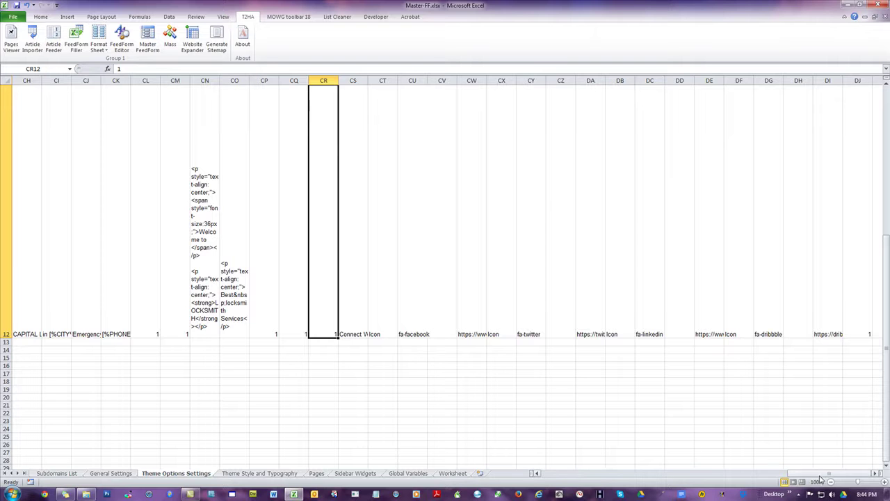
left_click_drag(821, 480, 862, 468)
scroll(780, 351, "up", 4)
left_click(807, 89)
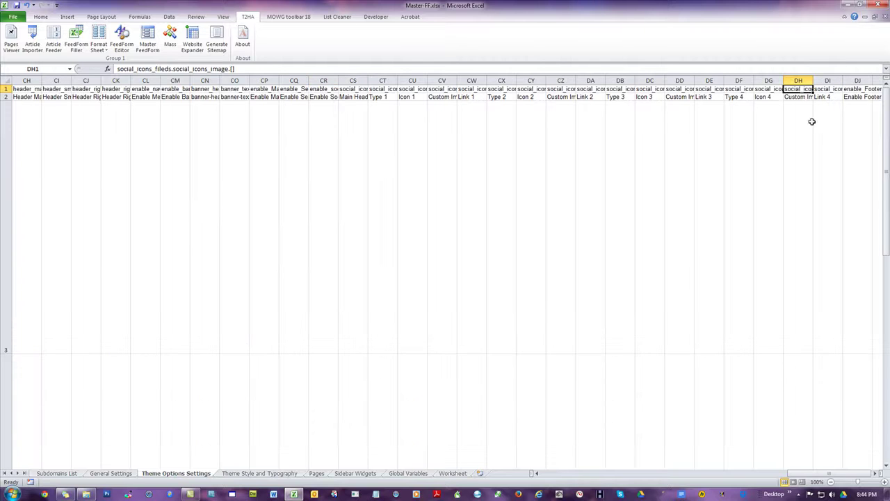
left_click(484, 143)
left_click_drag(824, 473, 571, 473)
left_click(237, 248)
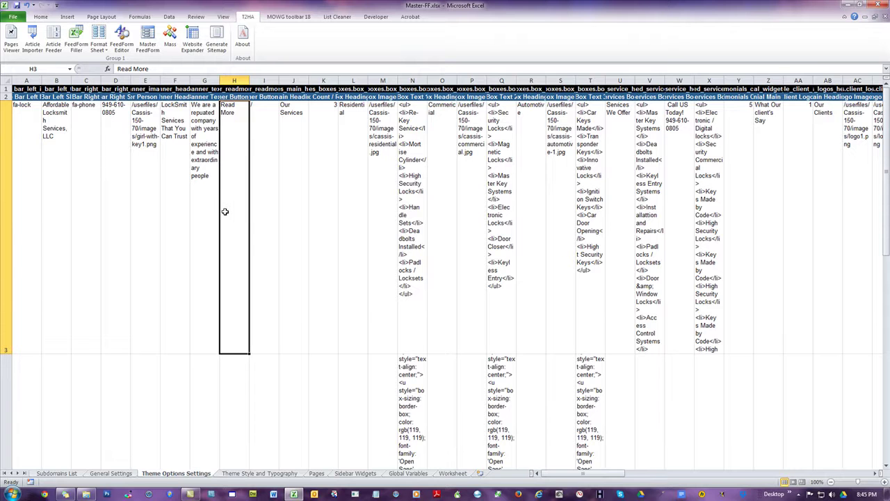
Step: Browse the Theme Style and Typography, Pages and Sidebar Widgets sheets, then close Master-FF
left_click(242, 474)
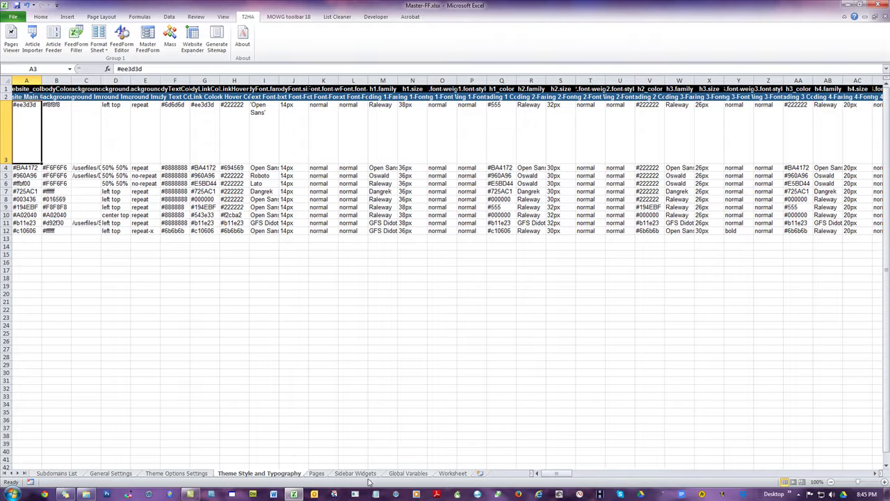
left_click(315, 474)
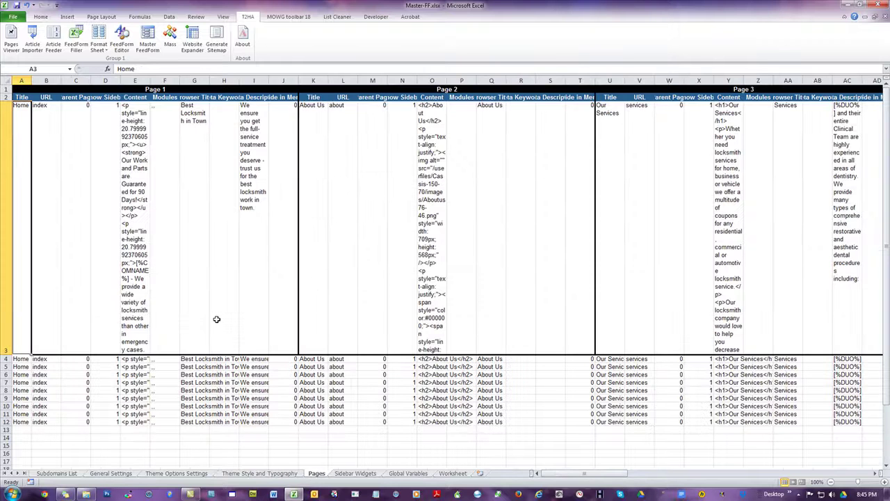
left_click(354, 474)
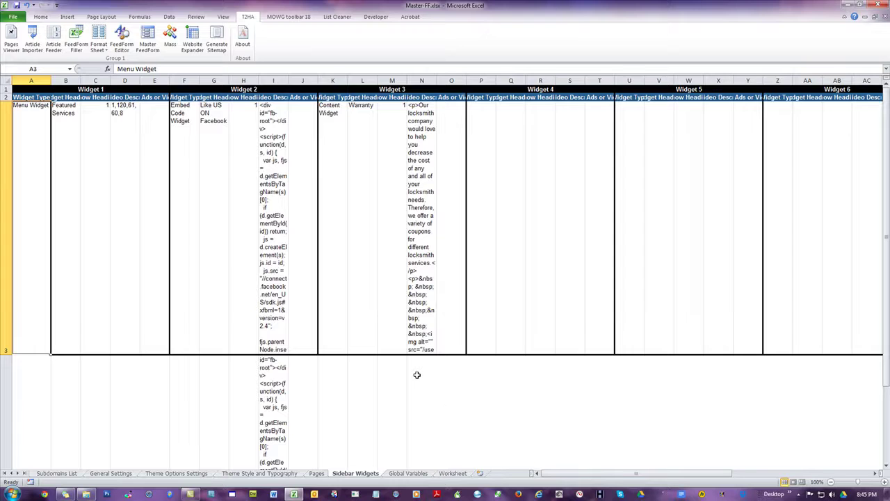
scroll(417, 375, "down", 1)
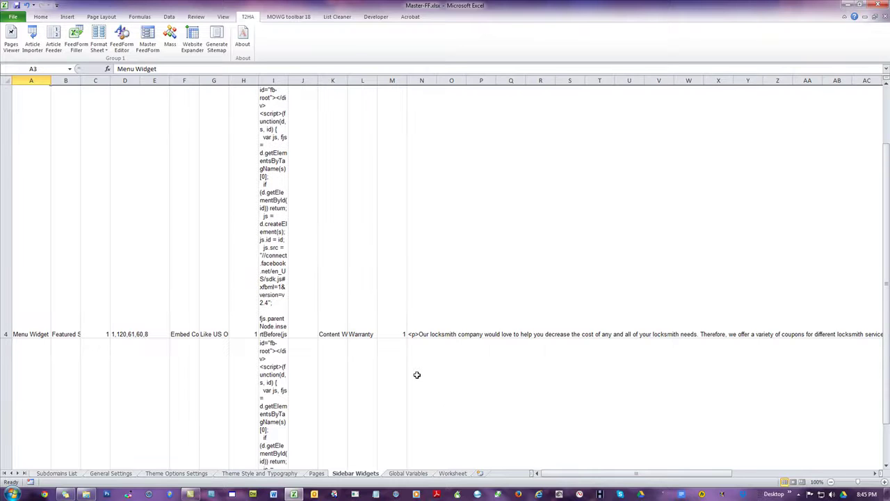
scroll(417, 375, "up", 1)
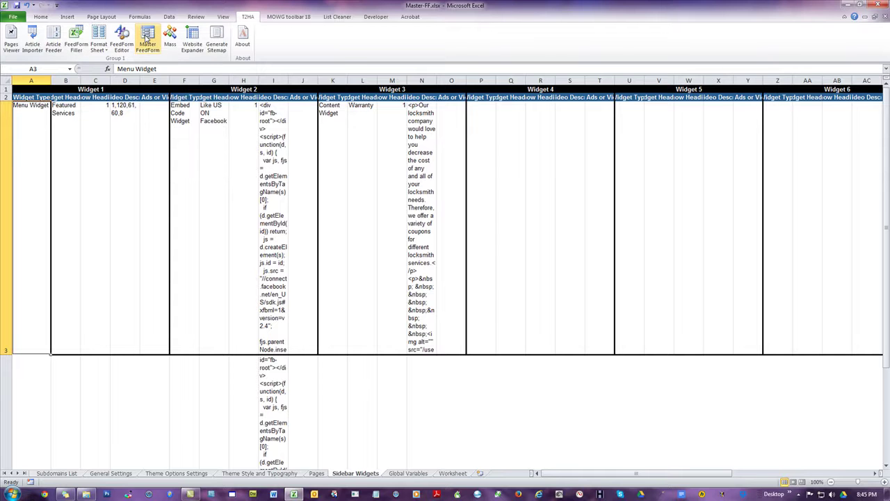
left_click(877, 6)
Step: Finish closing Master-FF and create a new blank workbook named NEW-Master-FF.xlsx in Domains
left_click(415, 261)
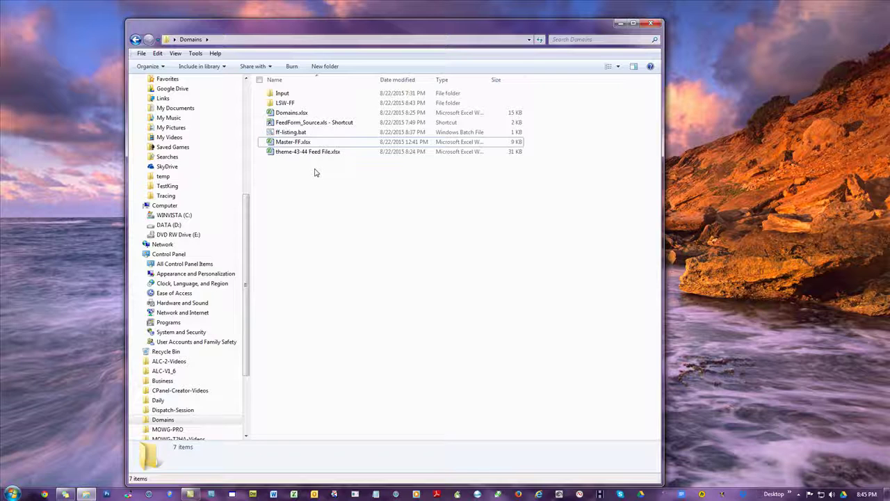
right_click(341, 216)
mouse_move(388, 341)
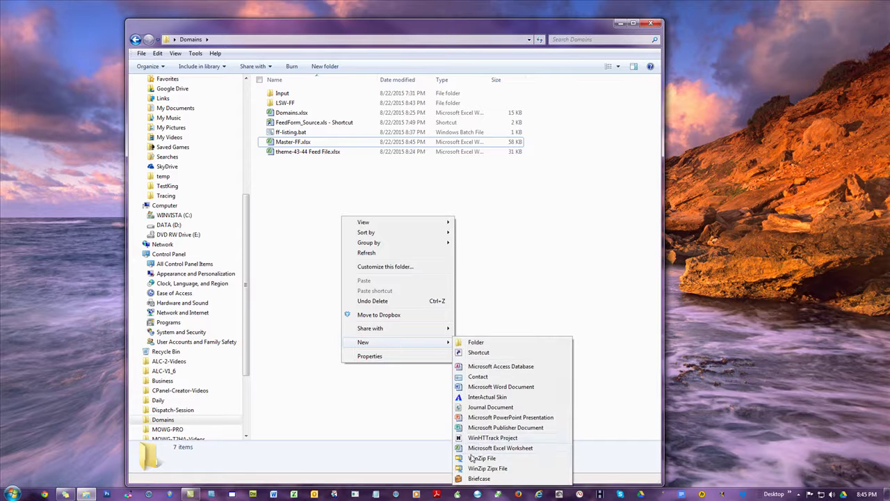
left_click(480, 448)
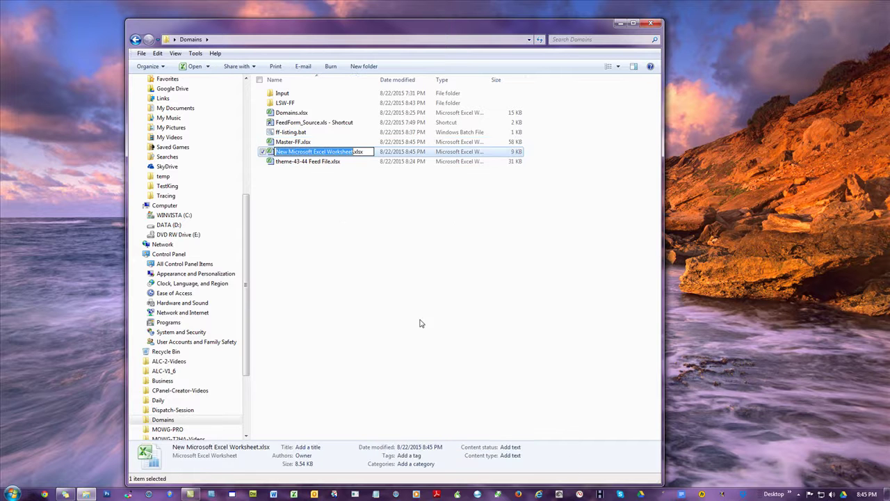
type("NEW")
type("-Master-F")
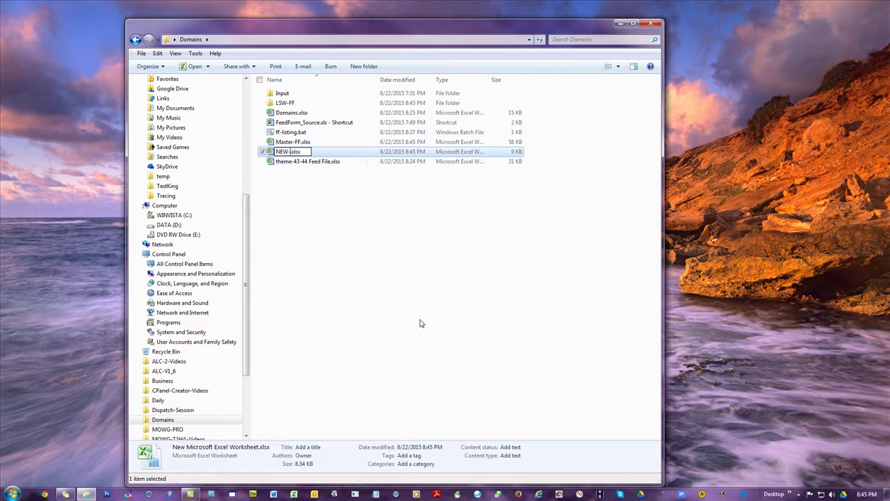
type("F")
key("Return")
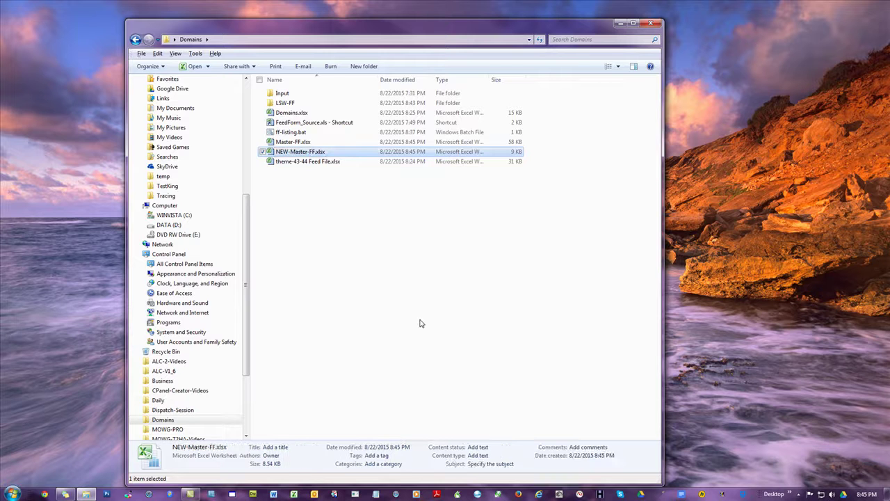
left_click(441, 320)
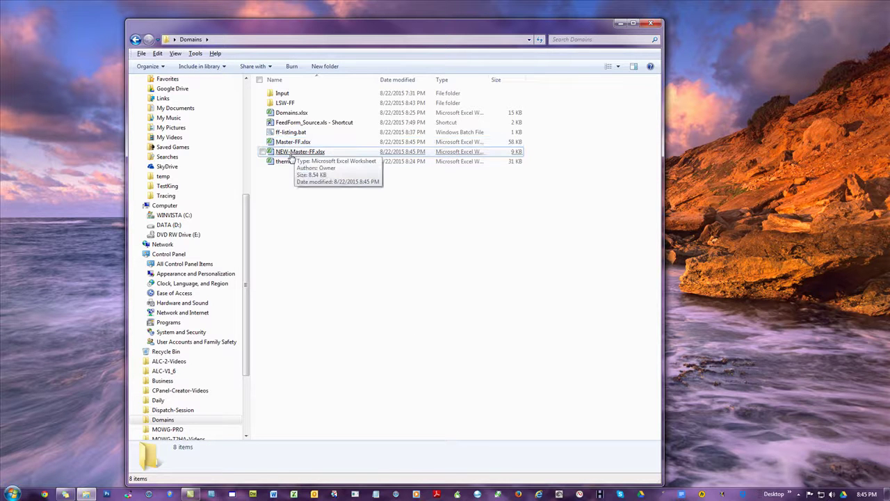
Step: Check the feed files in LSW-FF, then open NEW-Master-FF.xlsx in Excel
double_click(285, 104)
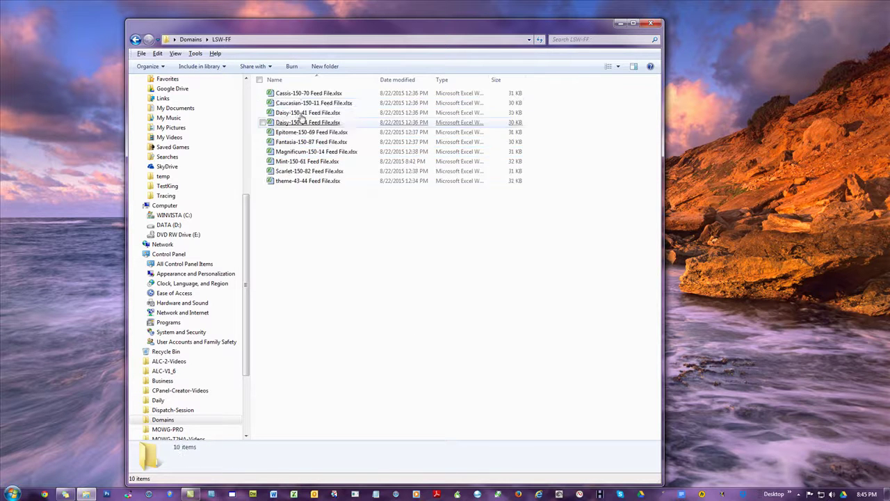
left_click(189, 39)
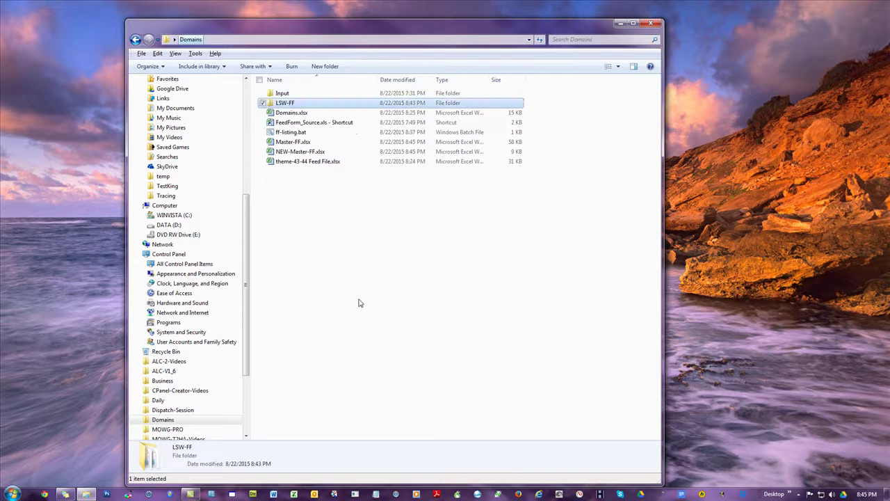
double_click(295, 153)
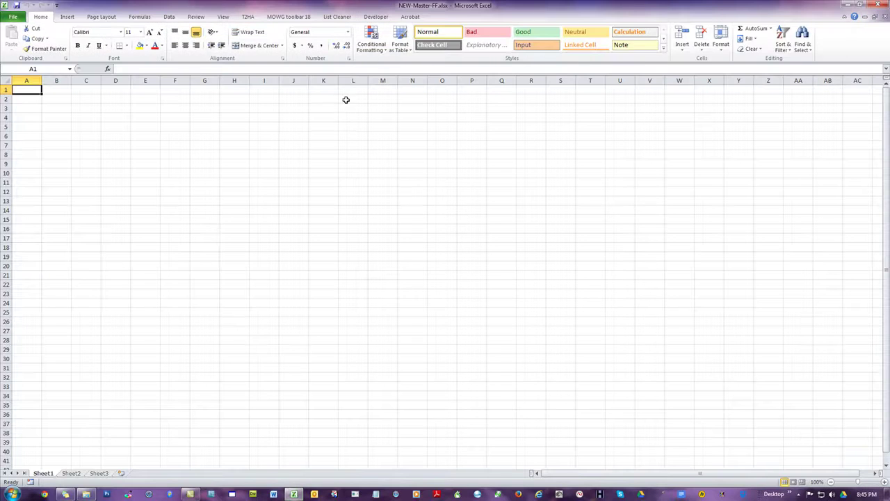
Step: Run the T2HA Master FeedForm tool on Desktop > Domains > LSW-FF to merge the feed files
left_click(250, 18)
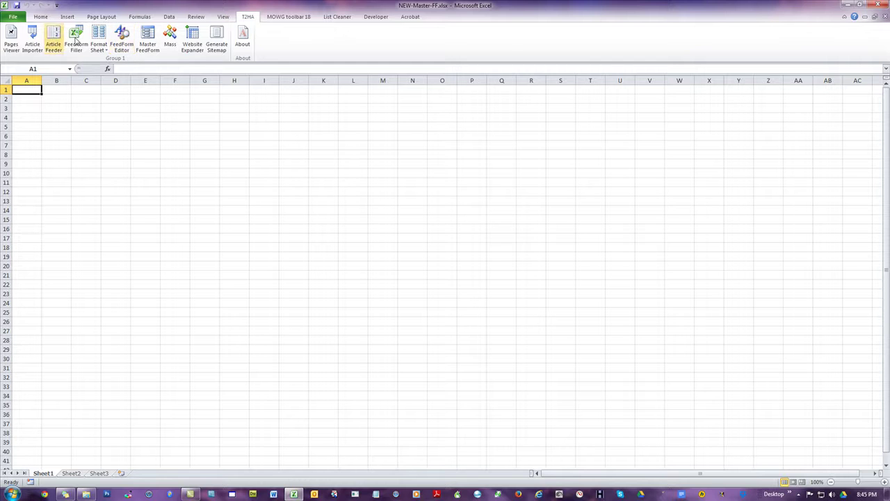
left_click(146, 37)
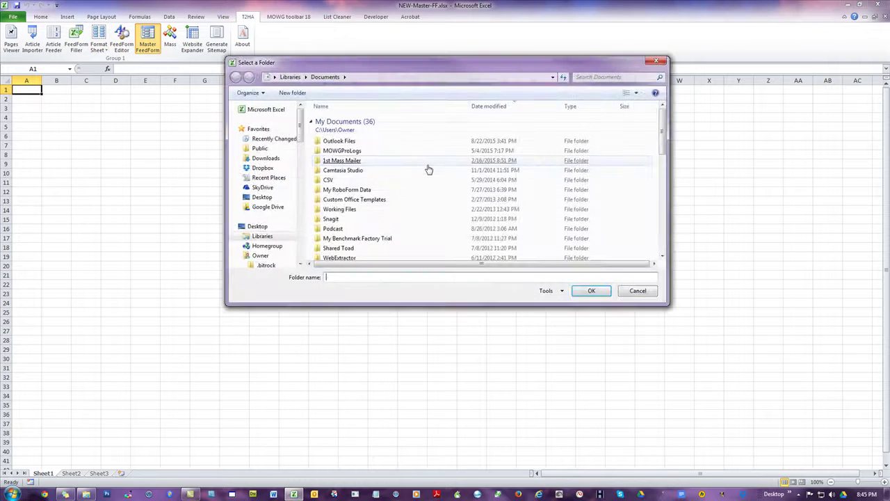
left_click(254, 227)
double_click(333, 215)
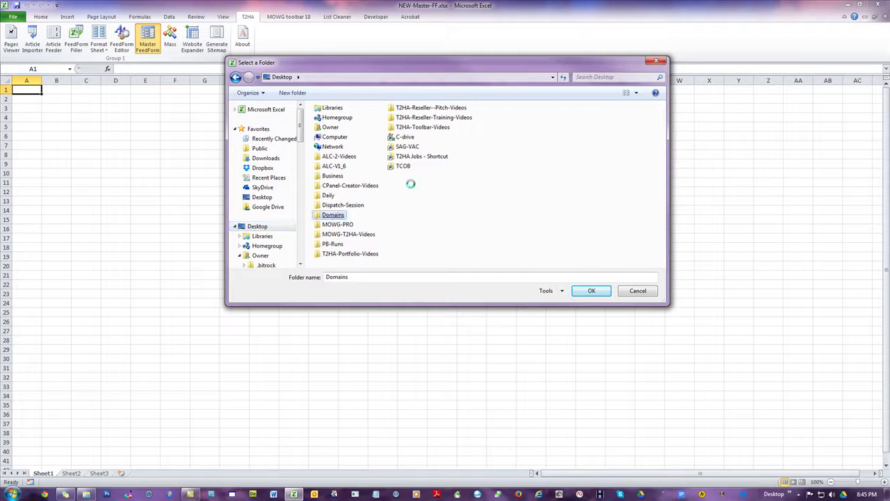
left_click(334, 129)
double_click(334, 129)
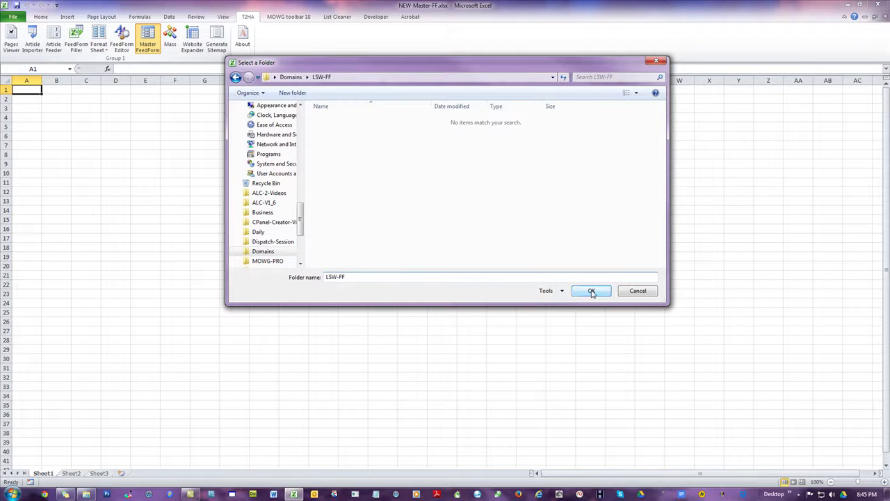
left_click(591, 291)
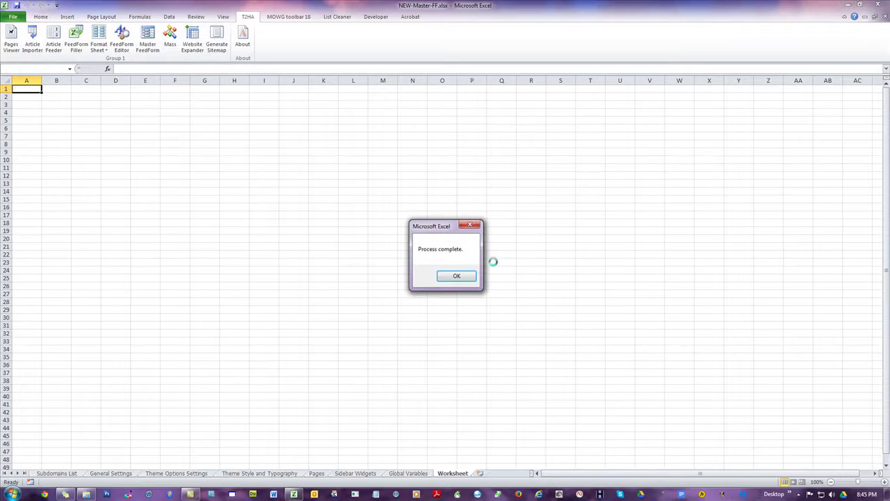
left_click(456, 275)
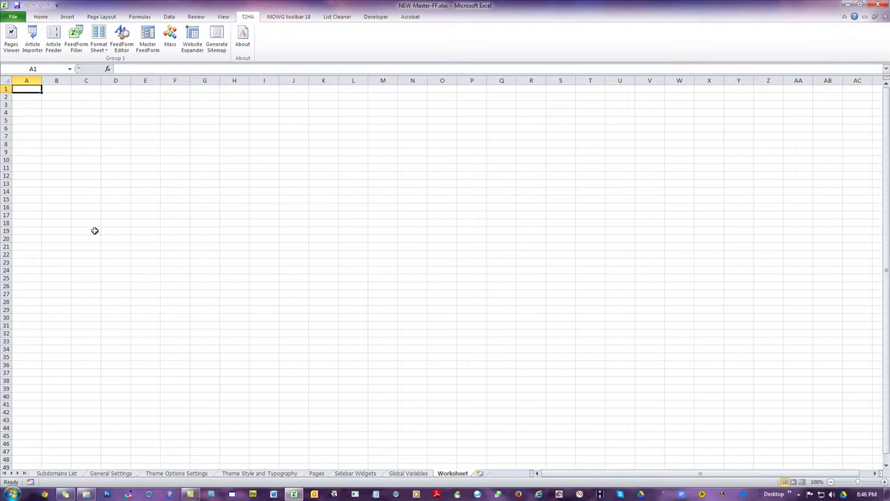
Step: Delete the empty Worksheet sheet and review the remaining sheets
left_click(408, 473)
left_click(453, 473)
right_click(455, 473)
left_click(488, 385)
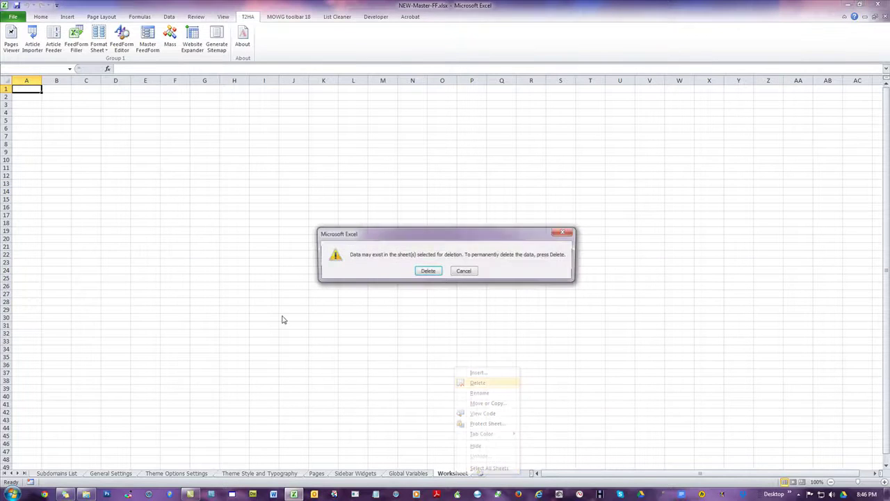
left_click(425, 271)
left_click(303, 373)
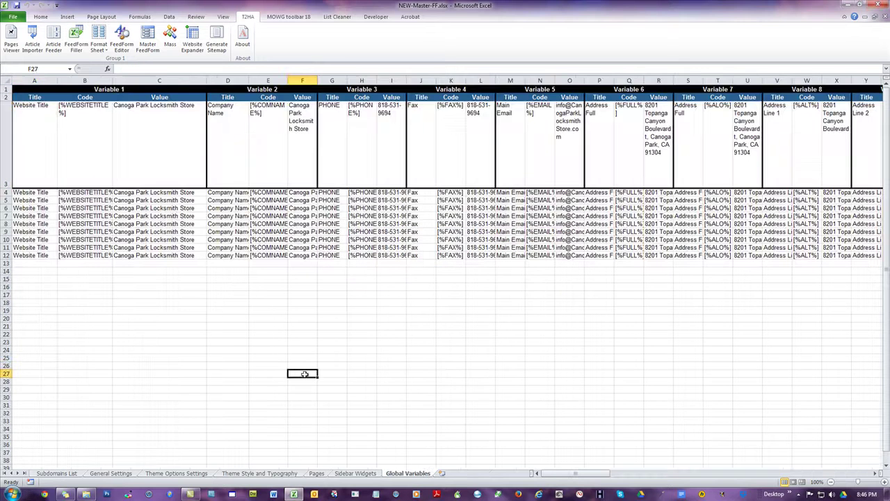
left_click(351, 476)
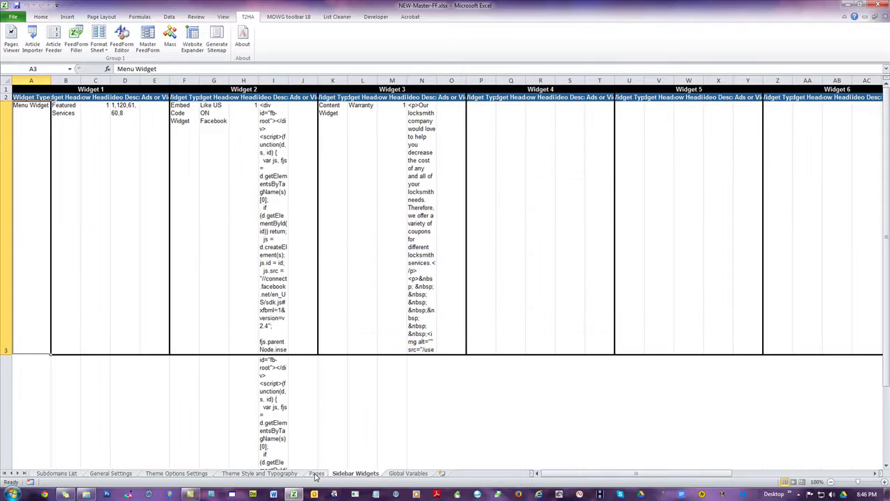
left_click(316, 474)
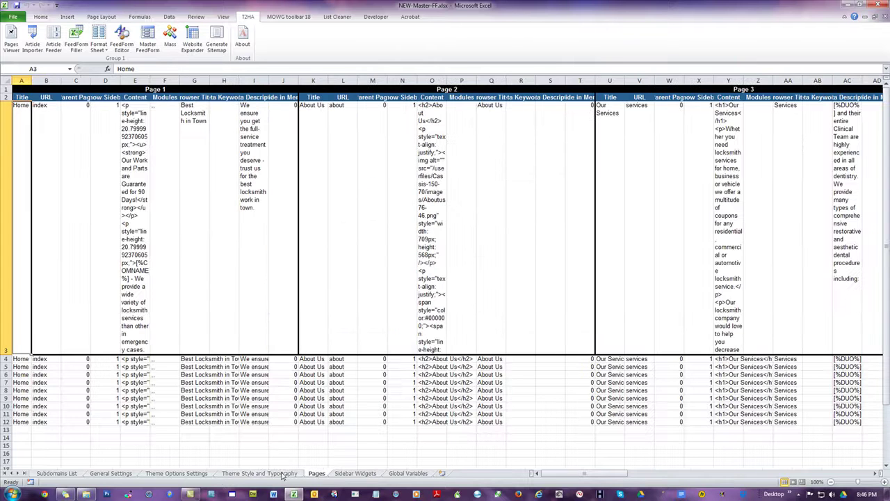
Step: Save and close the workbook, reopen NEW-Master-FF.xlsx, and show the Subdomains List sheet
left_click(886, 2)
left_click(411, 260)
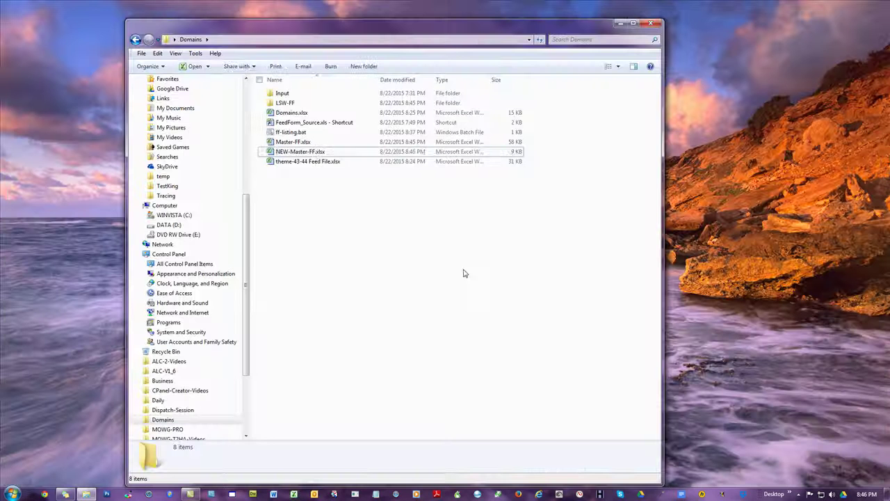
double_click(317, 153)
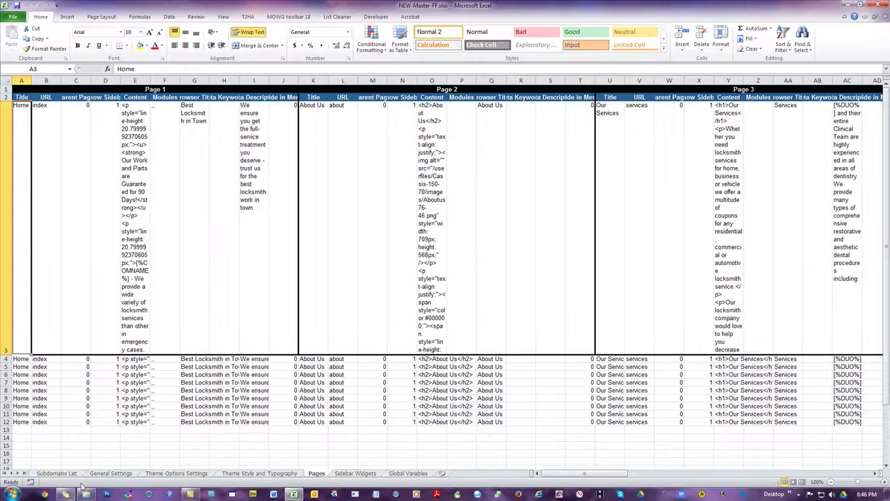
left_click(69, 476)
left_click(146, 255)
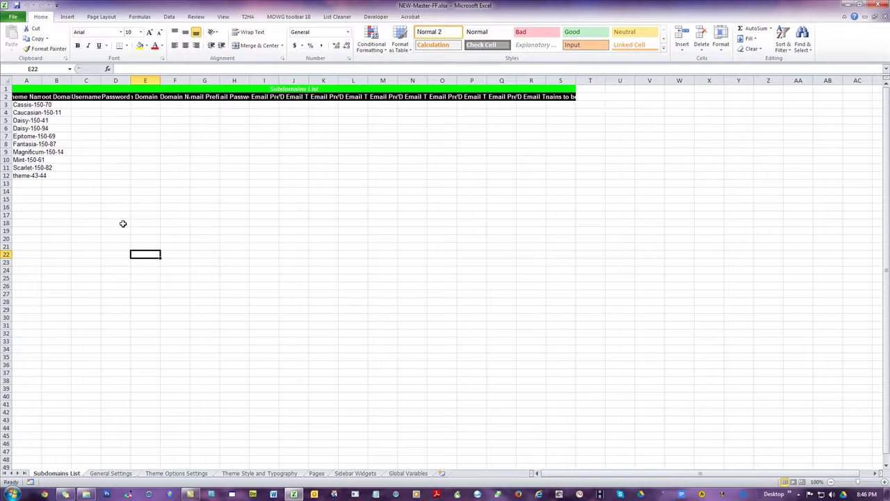
Step: AutoFit all Subdomains List columns so headers and theme names show in full
left_click(5, 81)
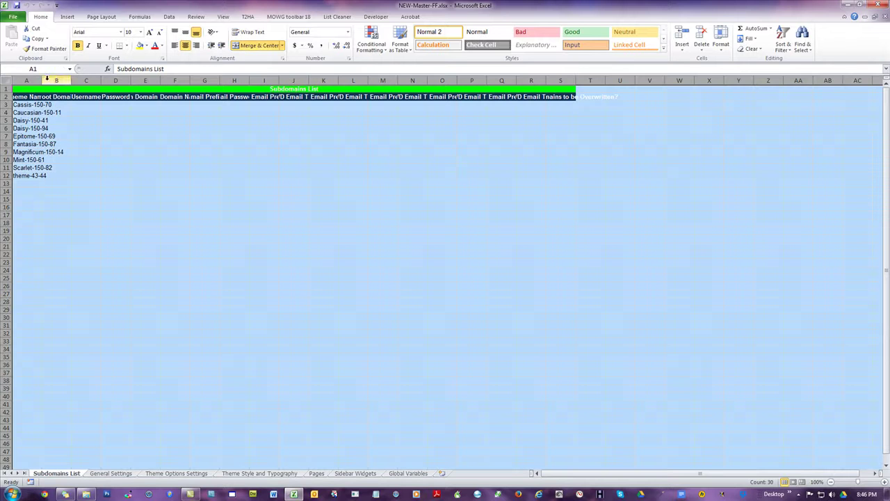
double_click(41, 80)
left_click(247, 221)
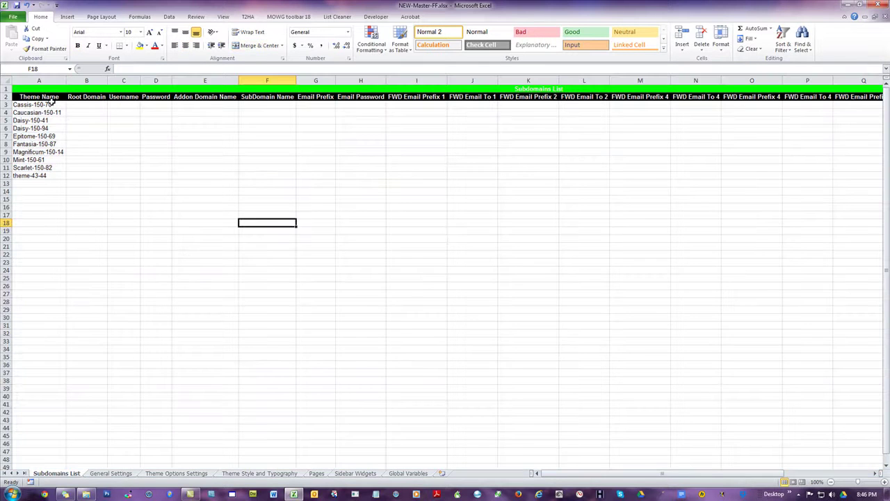
left_click_drag(52, 104, 57, 175)
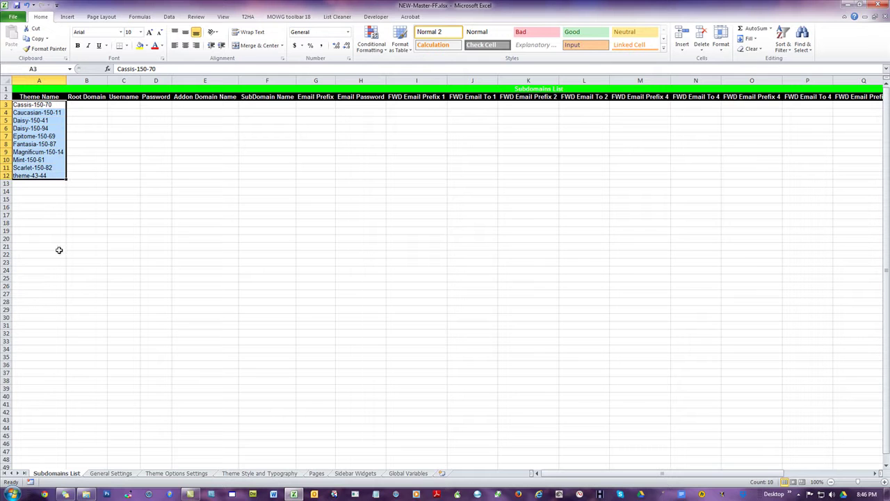
left_click(33, 151)
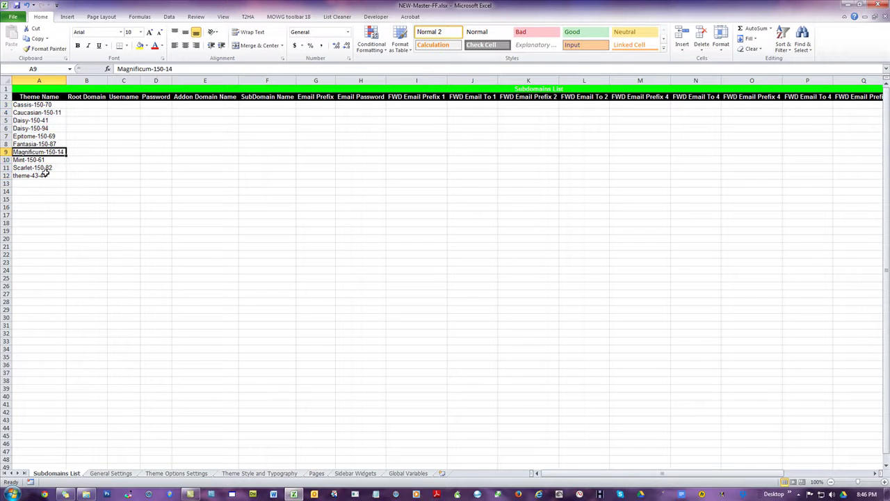
left_click(47, 168)
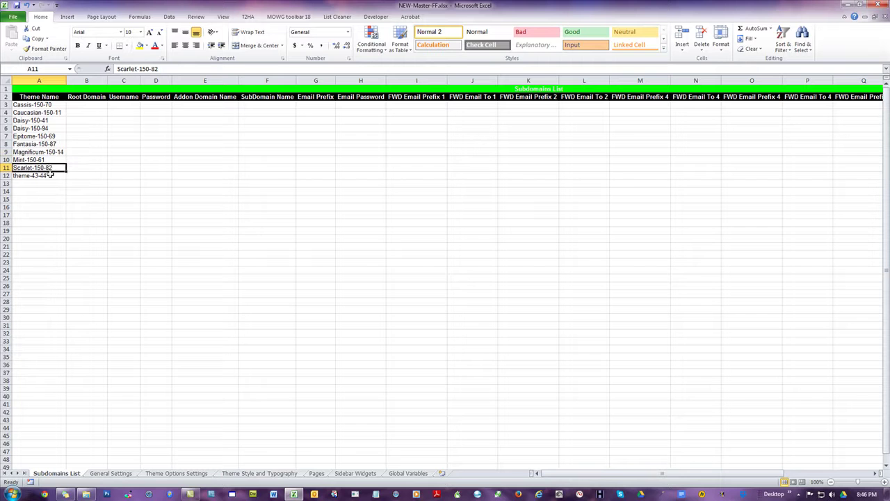
Step: Inspect the General Settings rows down to the empty cell A13
left_click(111, 473)
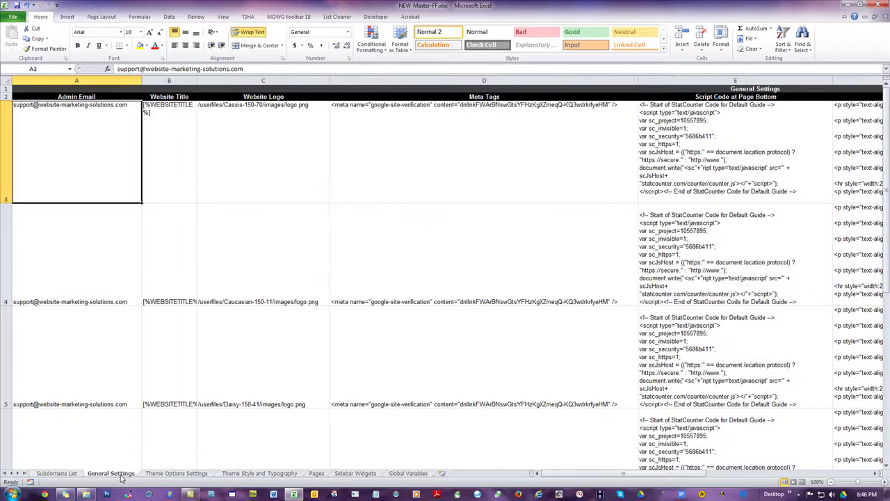
left_click(5, 244)
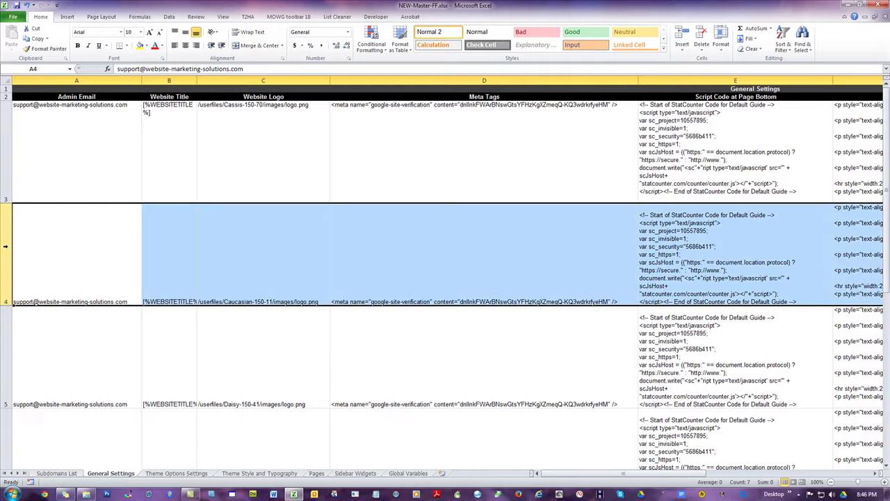
scroll(74, 292, "down", 8)
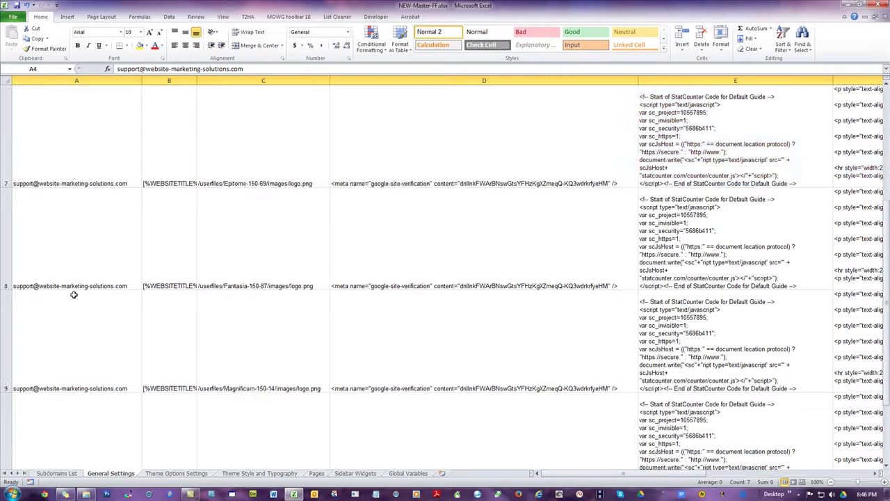
scroll(75, 293, "up", 6)
left_click(65, 395)
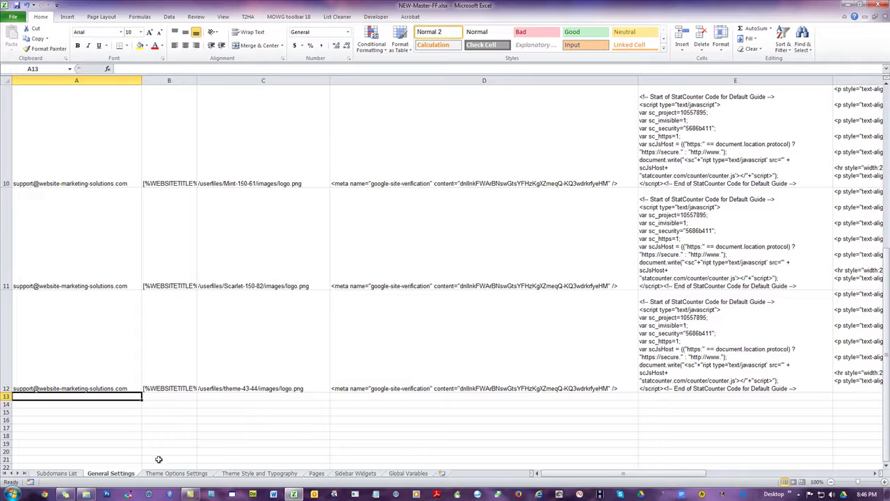
Step: Copy the ten theme names in Subdomains List A3:A12
left_click(58, 475)
left_click(115, 379)
left_click_drag(31, 106, 38, 175)
key("ctrl+c")
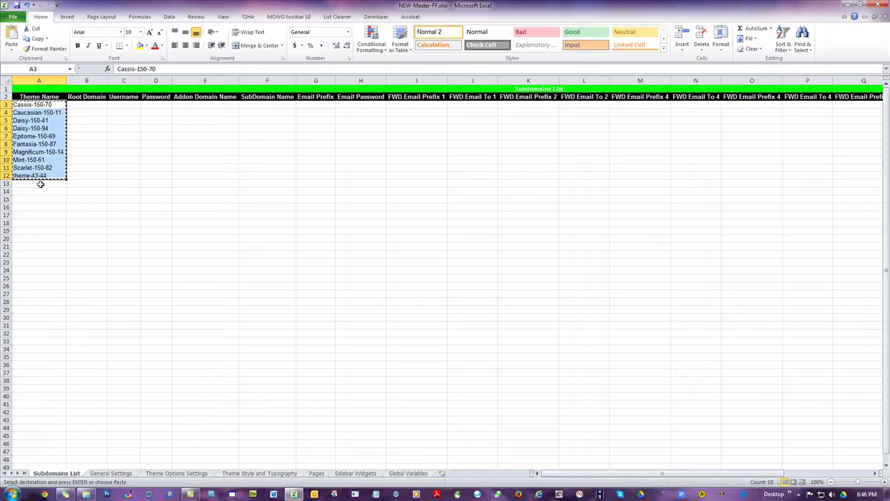
Step: Paste the copied theme names at A13 and again at A23
left_click(40, 183)
key("ctrl+v")
left_click(42, 262)
key("ctrl+v")
left_click(134, 300)
Step: On General Settings, select the settings rows and paste a copy starting at row 13
left_click(103, 473)
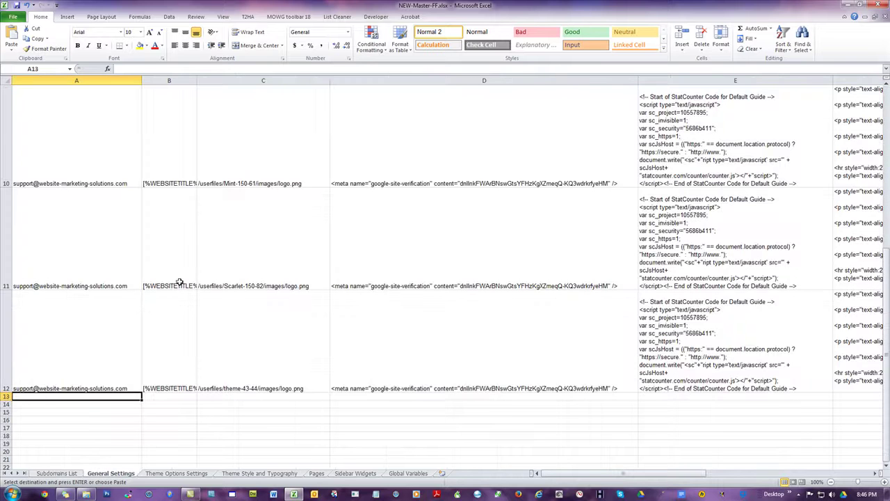
left_click(5, 343)
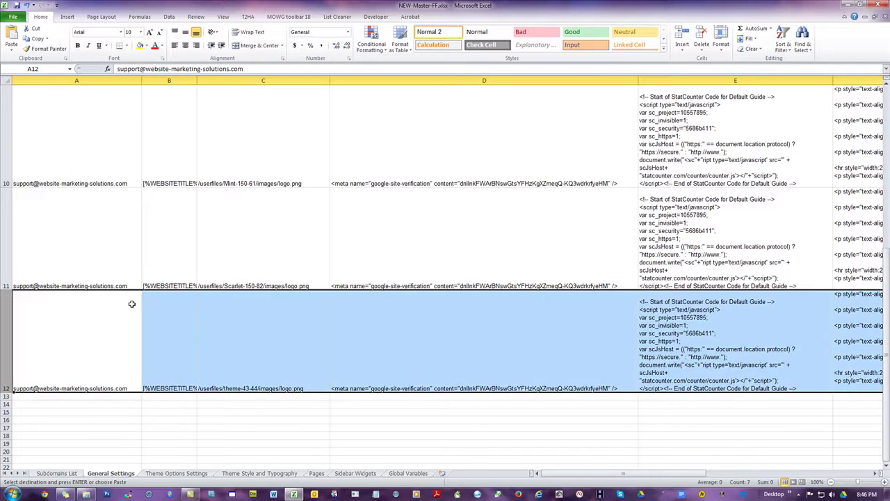
scroll(137, 292, "up", 3)
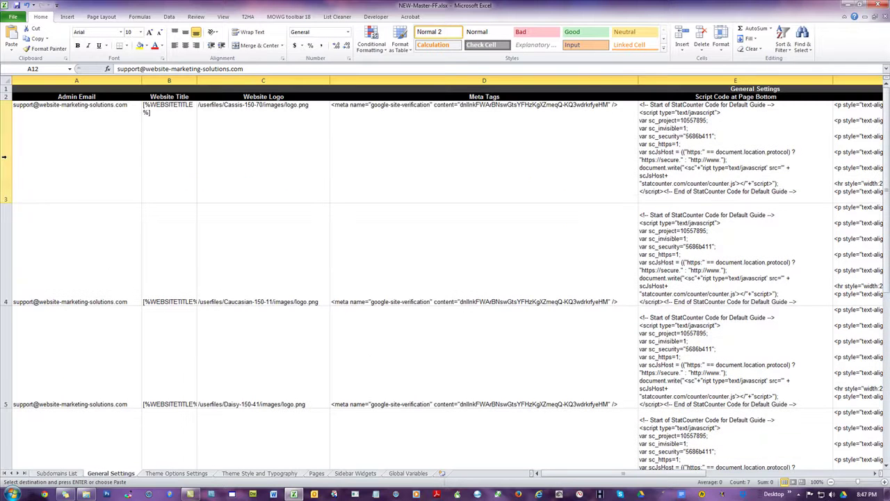
key("ctrl+a")
scroll(123, 271, "down", 4)
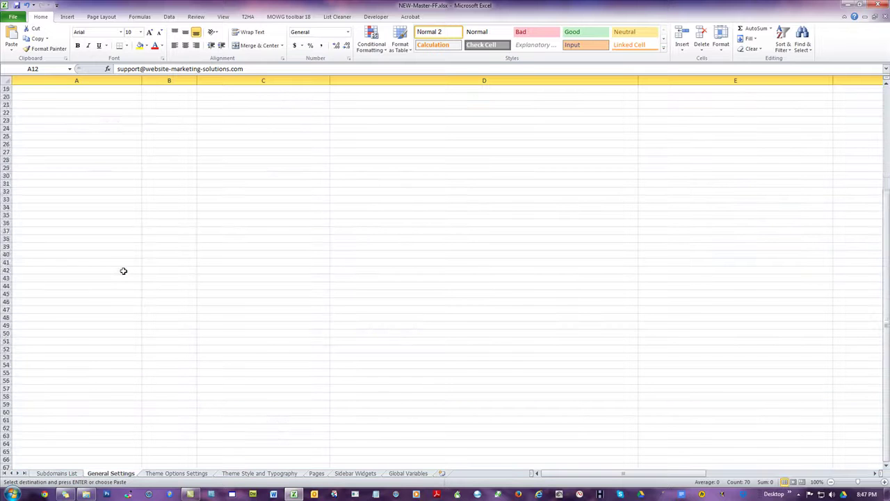
scroll(123, 273, "up", 1)
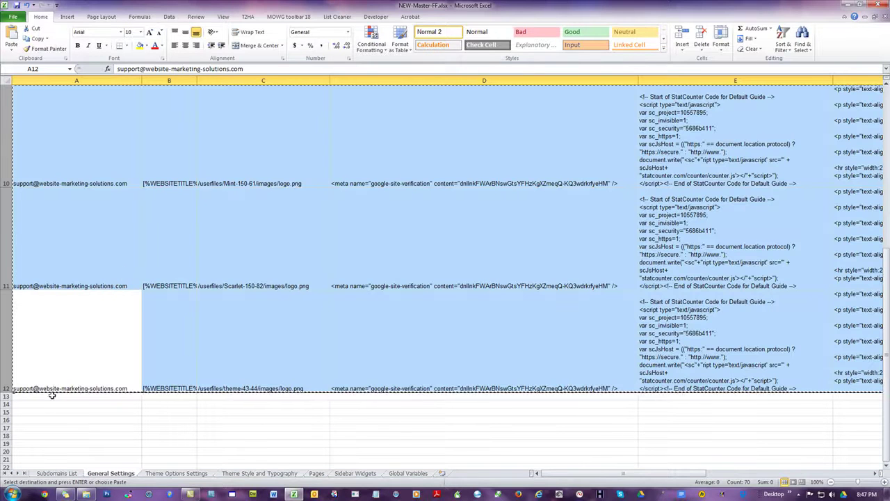
left_click(50, 397)
key("ctrl+v")
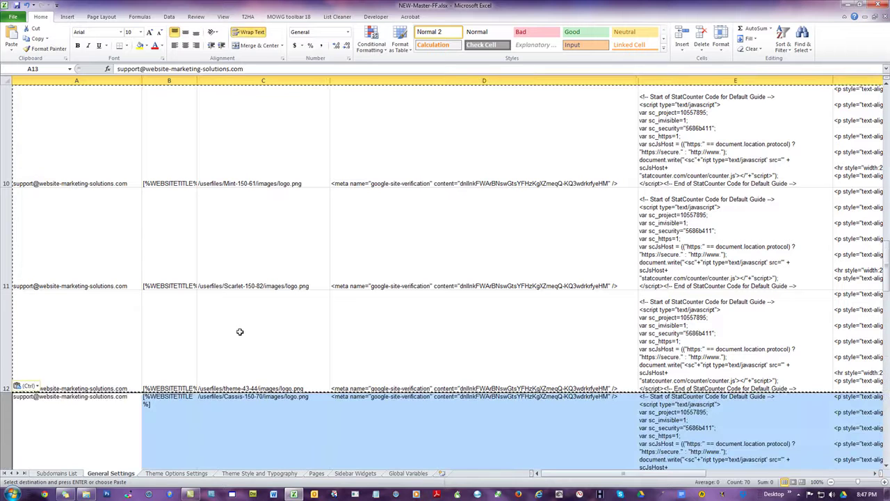
Step: Paste the copied settings rows a second time starting at row 23
left_click_drag(888, 247, 867, 391)
left_click(887, 468)
left_click(886, 468)
left_click(56, 396)
key("ctrl+v")
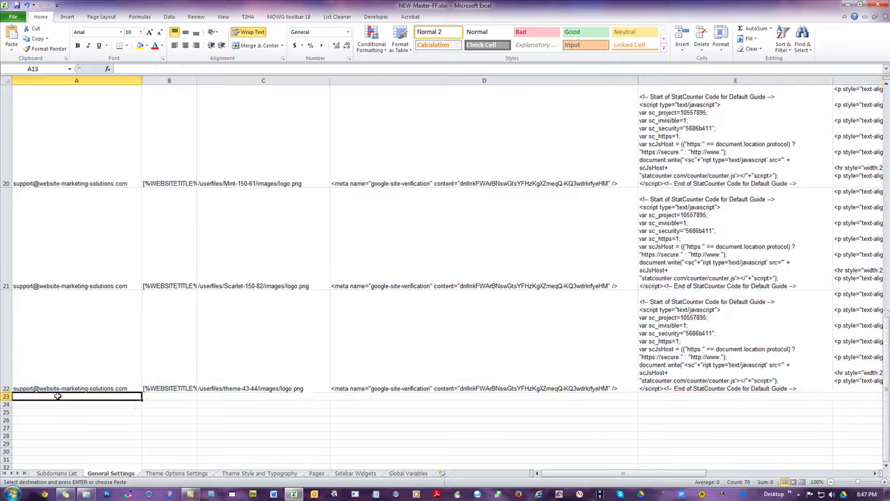
left_click(115, 308)
left_click(176, 473)
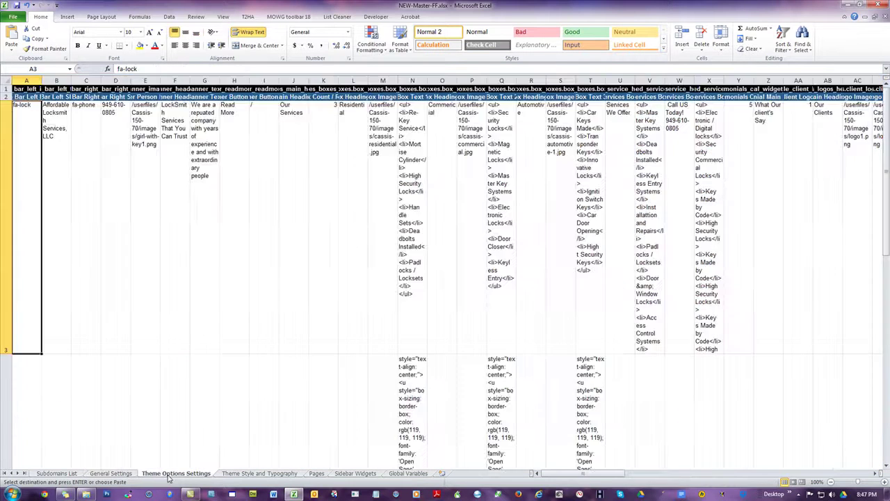
Step: Flip through Theme Style and Typography and Pages to Sidebar Widgets, inspecting the embed code in I3
left_click(276, 475)
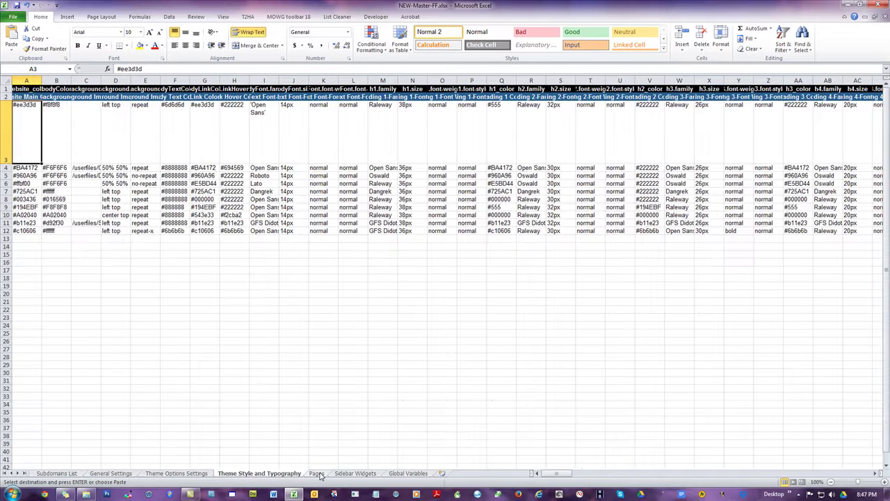
left_click(320, 474)
left_click(355, 474)
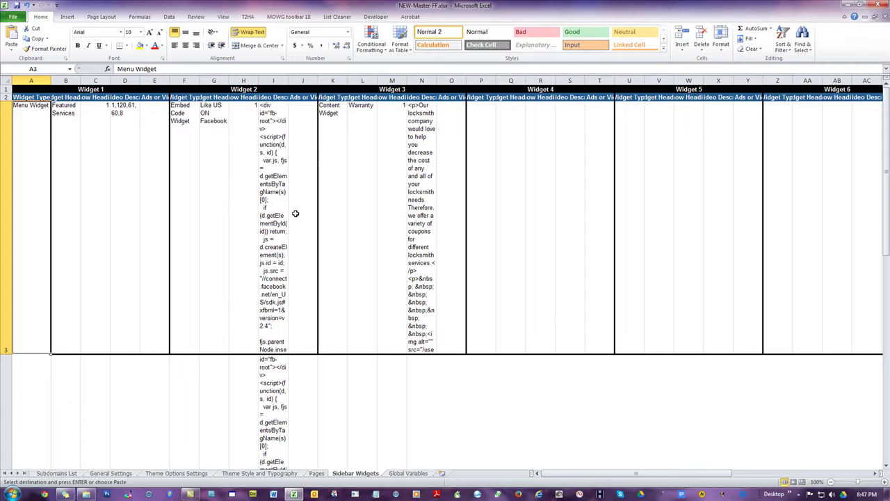
left_click(278, 156)
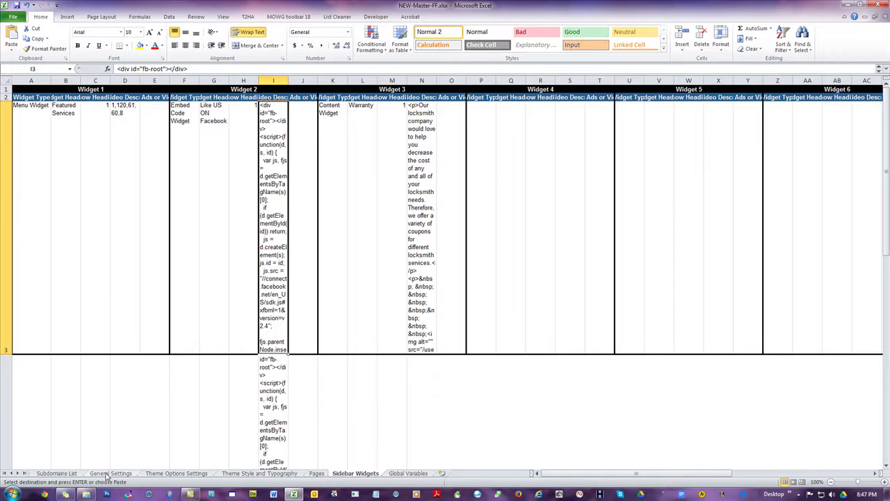
Step: On Theme Style and Typography, AutoFit column C and check the background image paths
left_click(247, 473)
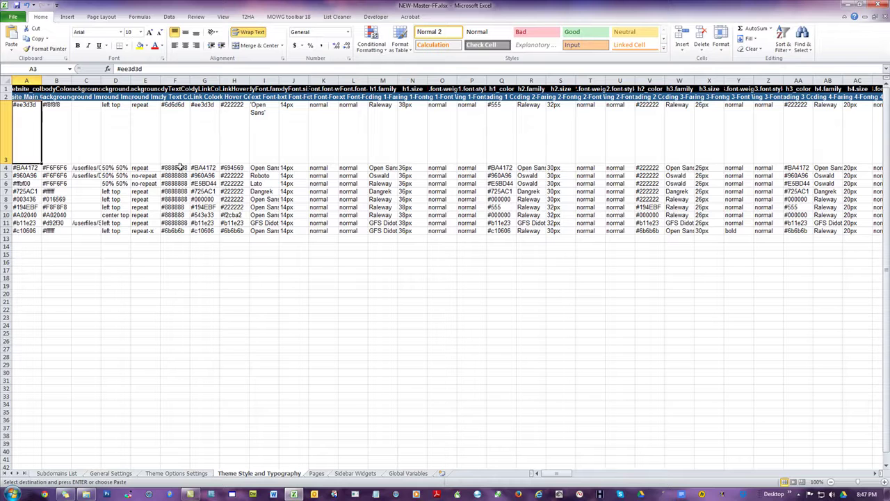
left_click(78, 168)
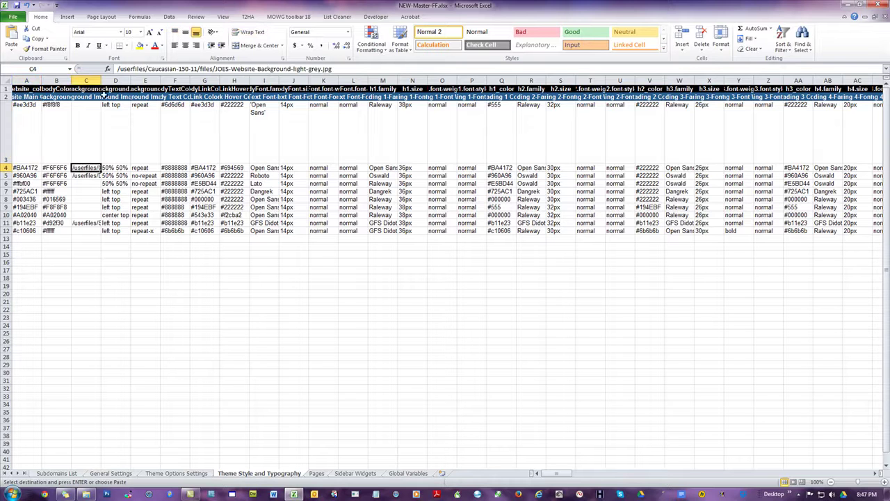
double_click(102, 81)
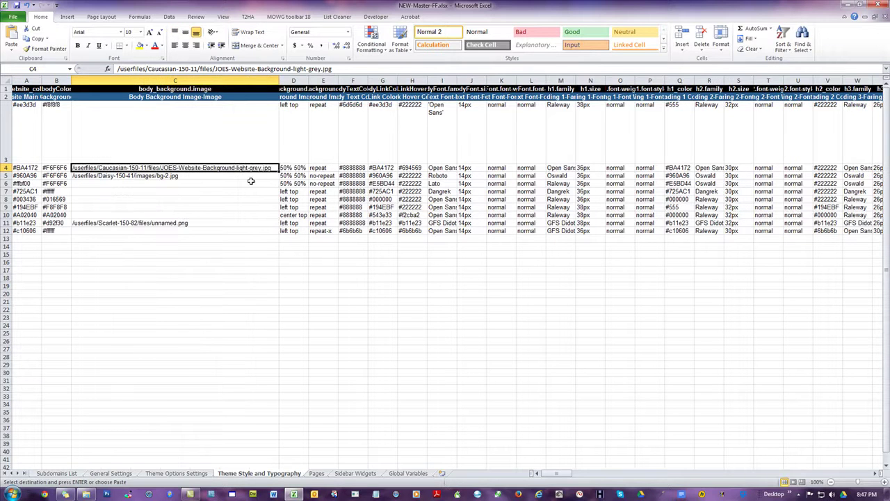
left_click(224, 190)
left_click(188, 179)
left_click(192, 223)
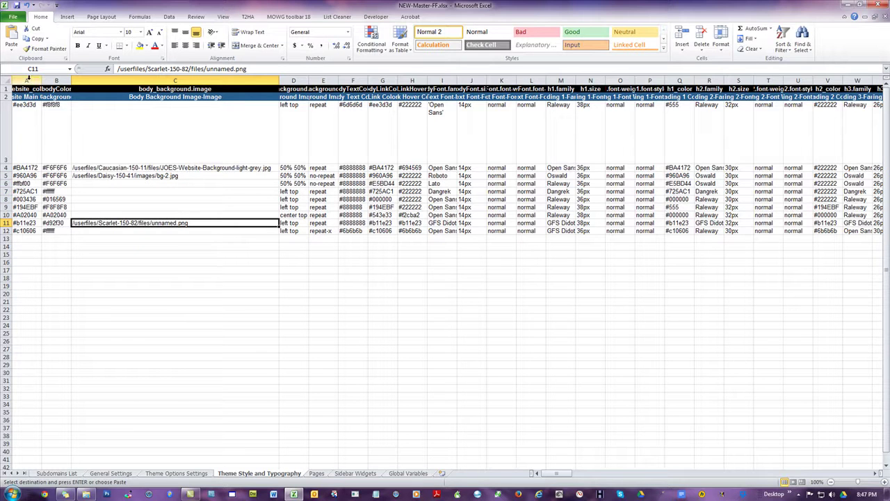
Step: Copy theme rows 3–12 and paste them starting at row 13
left_click_drag(17, 105, 21, 231)
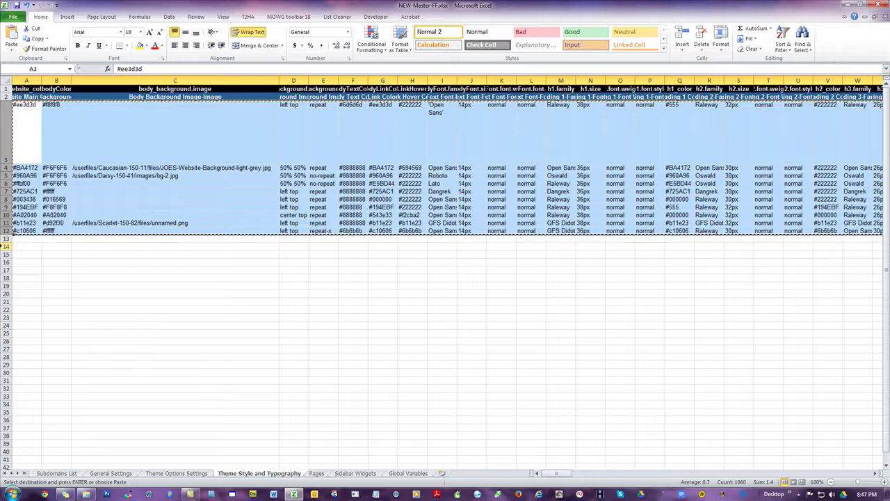
left_click(19, 238)
key("ctrl+v")
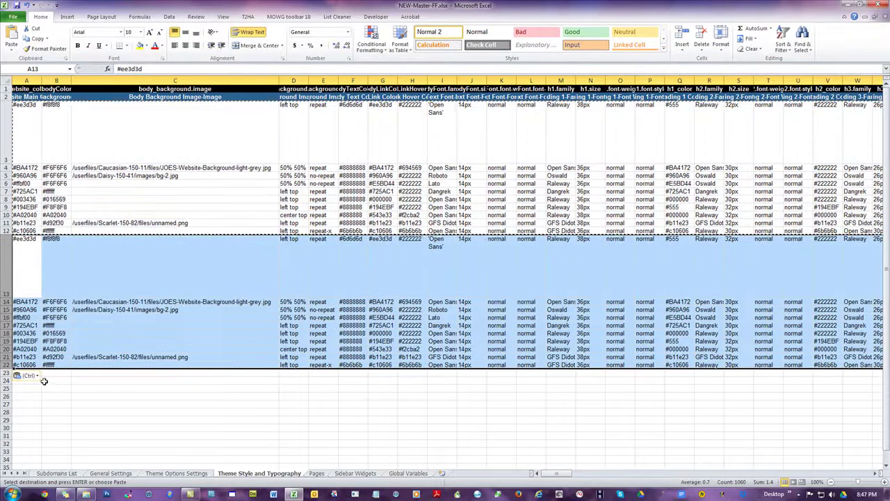
left_click(26, 404)
left_click(61, 373)
key("Escape")
left_click(29, 373)
Step: Copy rows 14–22 and paste them at row 23, filling down to row 31
left_click_drag(20, 300, 35, 366)
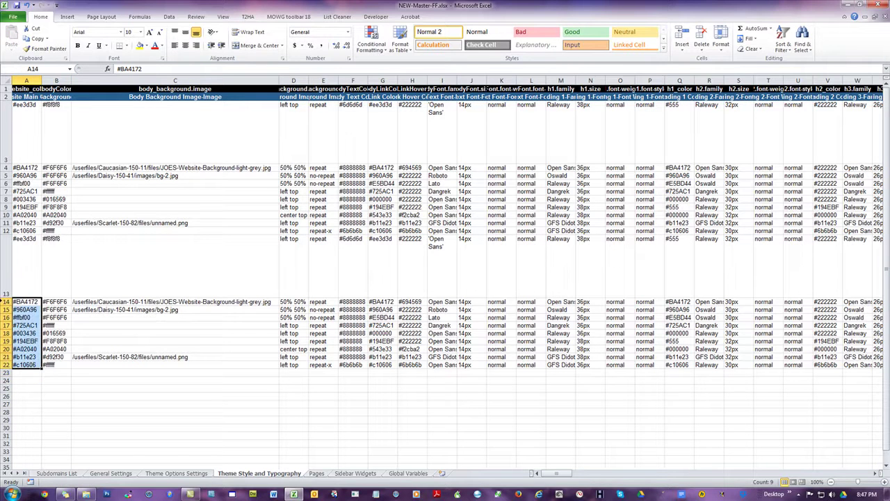
left_click_drag(5, 303, 7, 366)
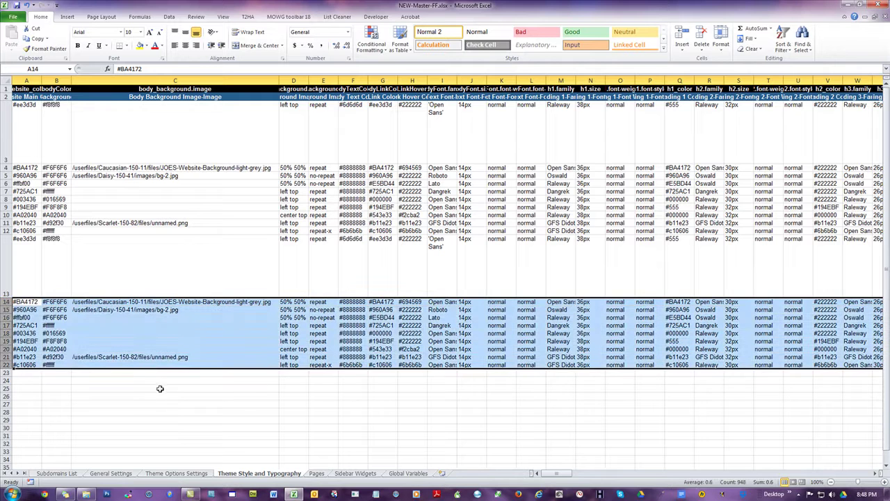
key("ctrl+c")
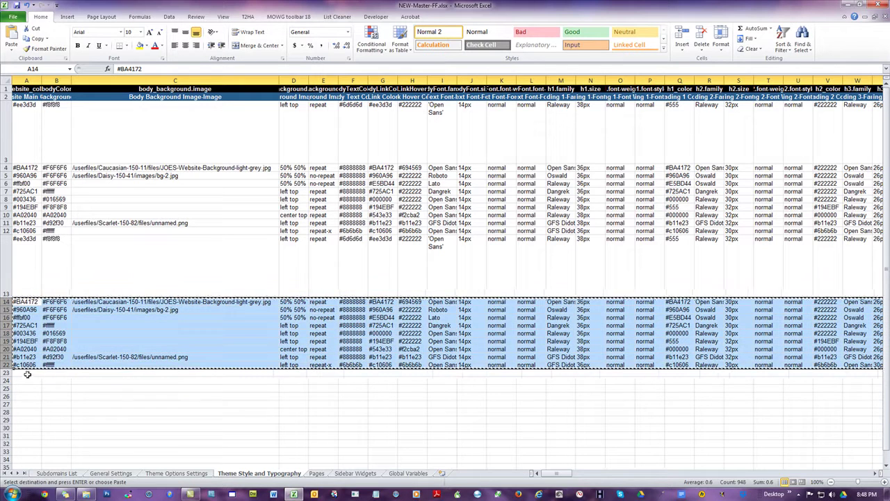
left_click(28, 372)
key("ctrl+v")
left_click(90, 274)
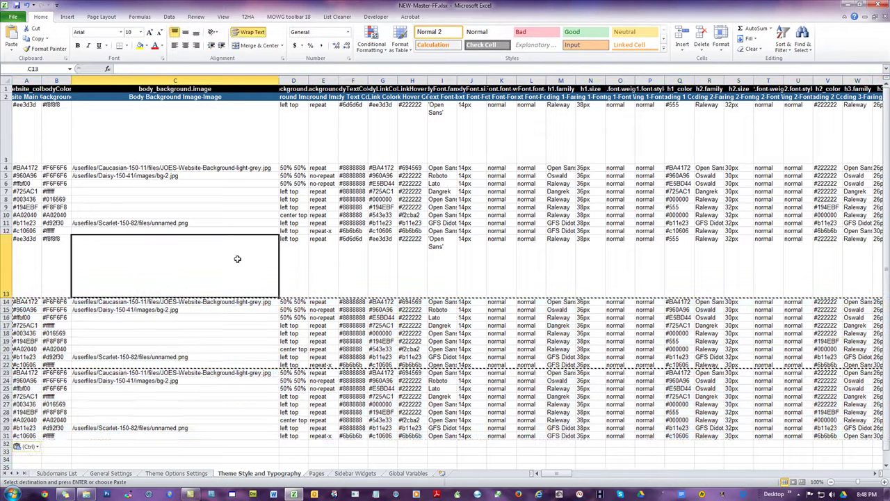
key("Escape")
Step: Compare the image paths in C4, C14 and C23 and the colour in G13
left_click(383, 261)
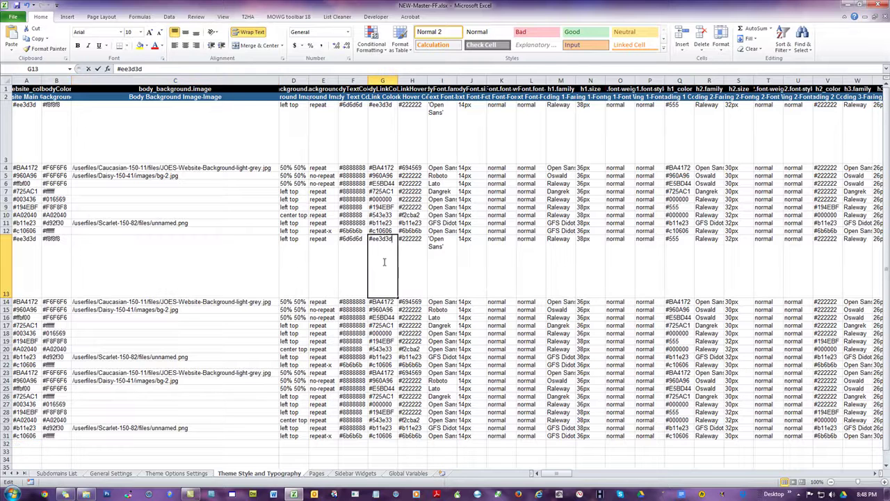
left_click(229, 168)
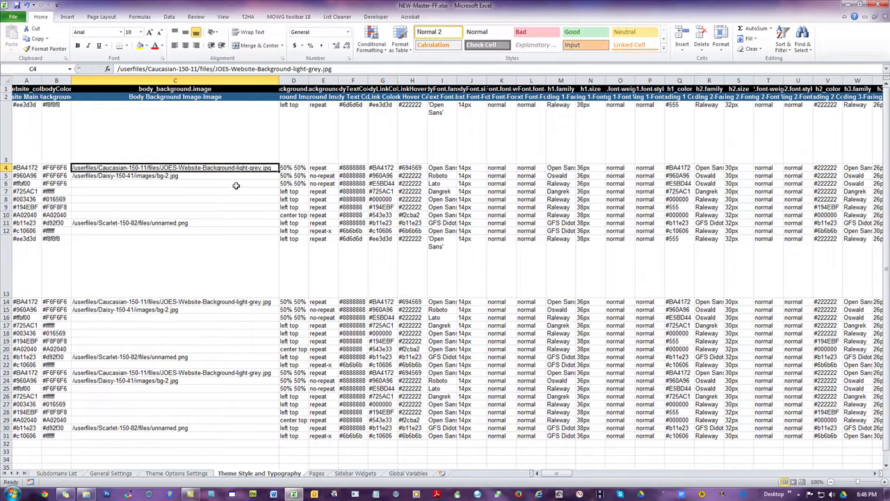
left_click(243, 304)
left_click(258, 167)
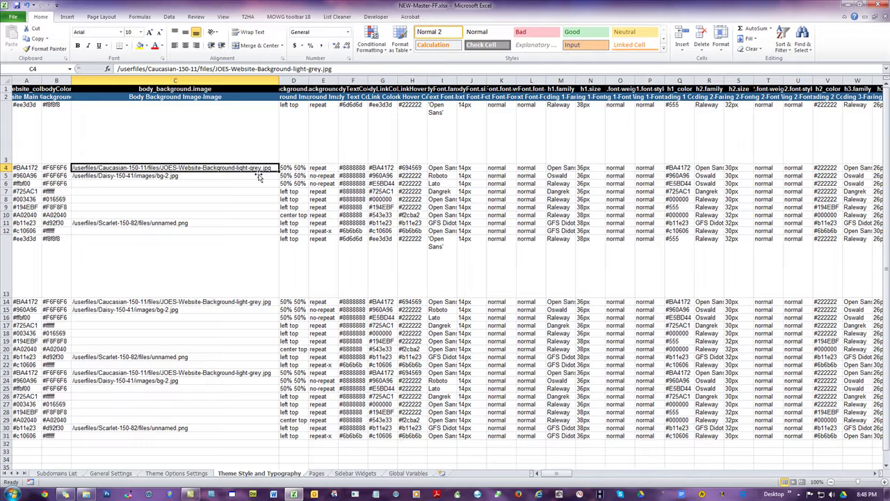
left_click(262, 304)
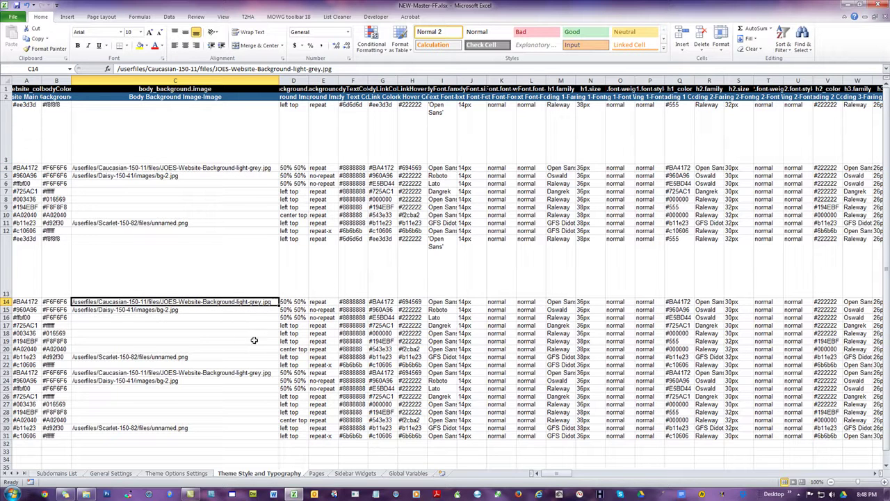
left_click(237, 374)
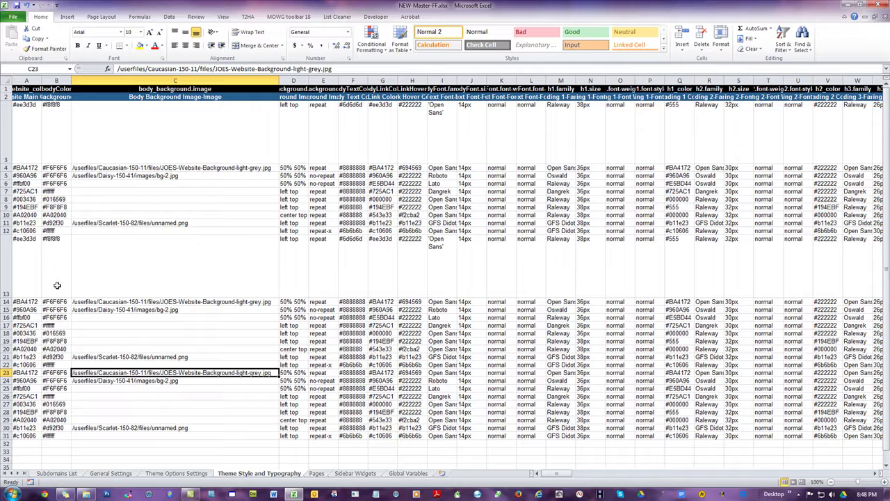
Step: Spot-check colour and font values in rows 17 and 20, including the 32px h2 size in S20
left_click(367, 325)
left_click(410, 323)
left_click(420, 349)
left_click(448, 348)
left_click(495, 349)
left_click(558, 348)
left_click(616, 324)
left_click(730, 349)
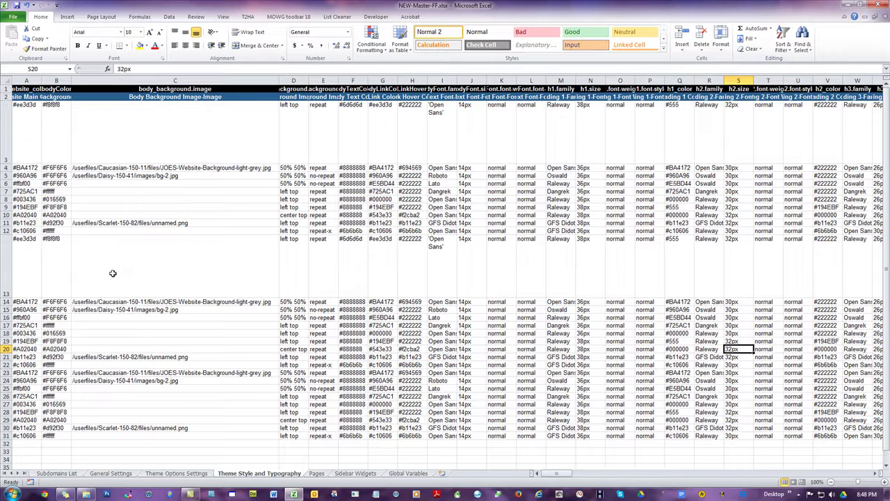
Step: Check F14, hover colour #694569 in H14 and C14, then compare row 15 with row 5
left_click(361, 302)
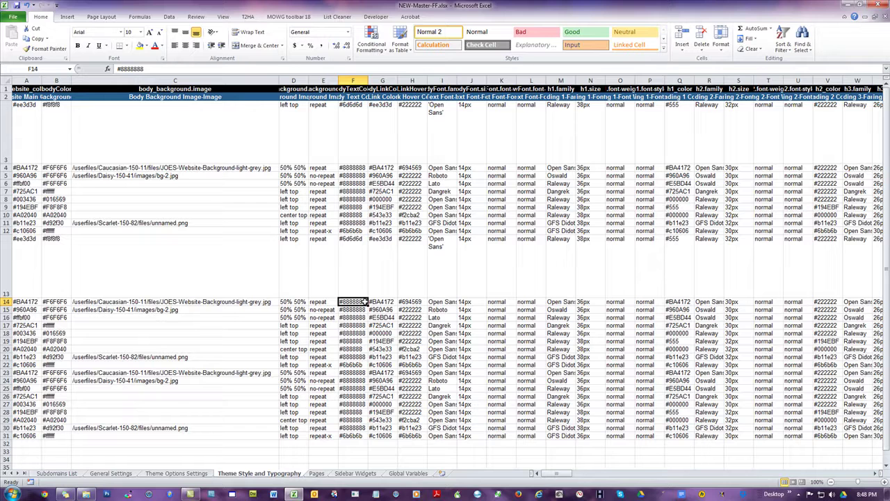
left_click(411, 301)
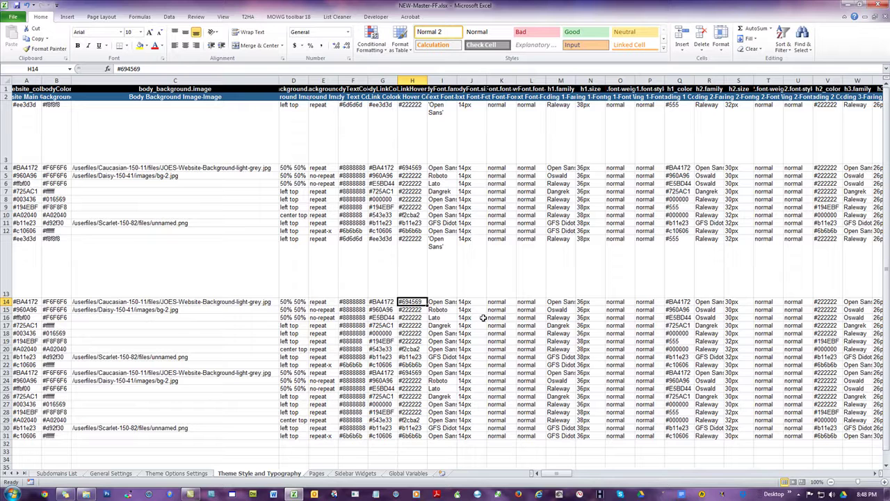
left_click(240, 303)
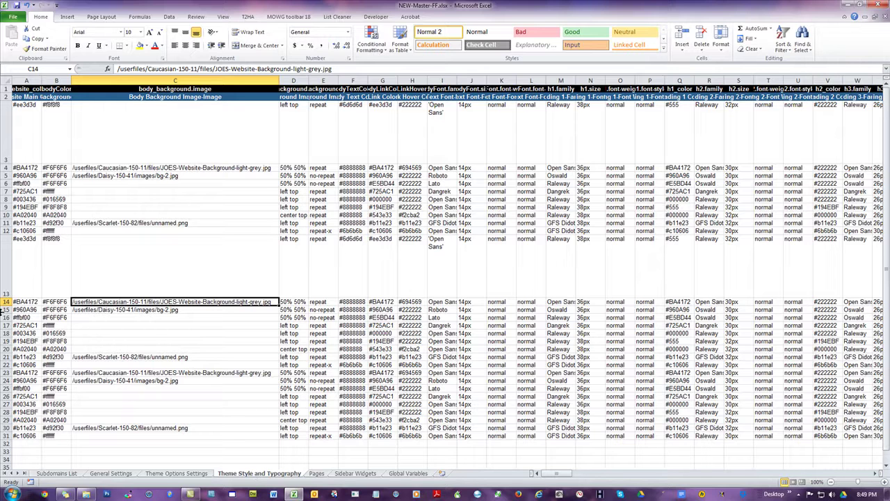
left_click(6, 309)
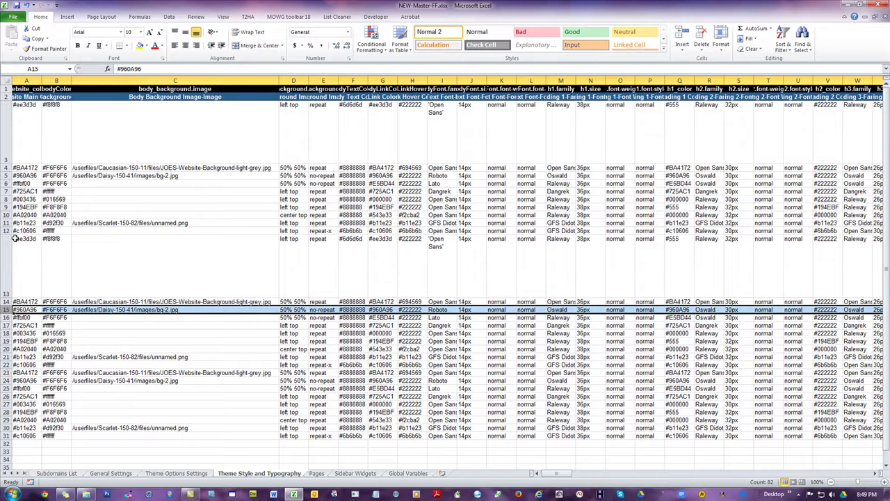
left_click(5, 176)
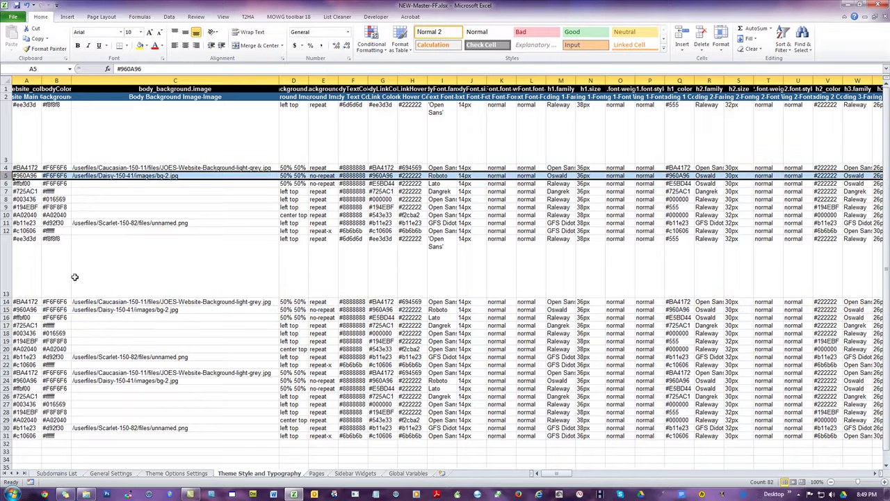
Step: Compare row 24 with row 5 to confirm the copied theme rows
scroll(73, 368, "down", 1)
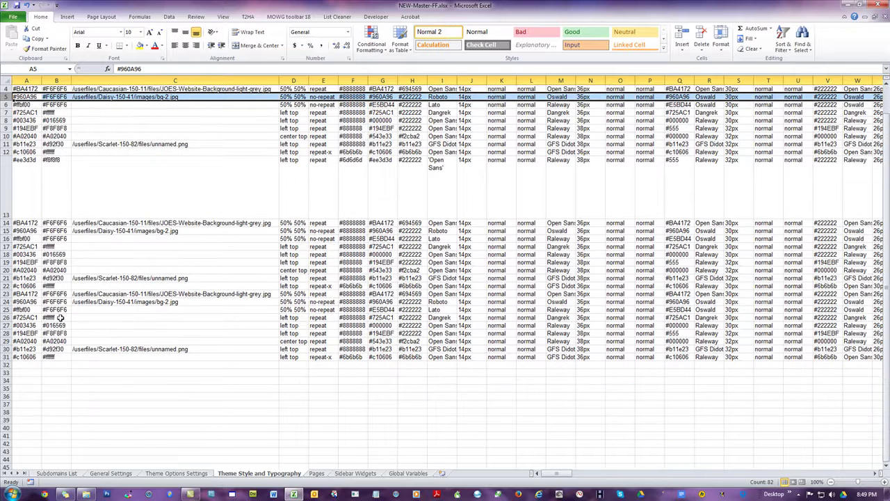
left_click(6, 302)
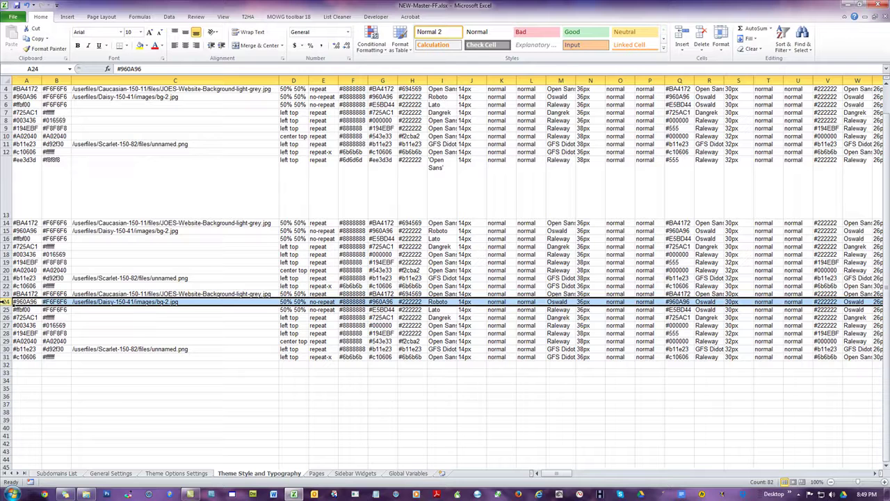
left_click_drag(366, 365, 373, 365)
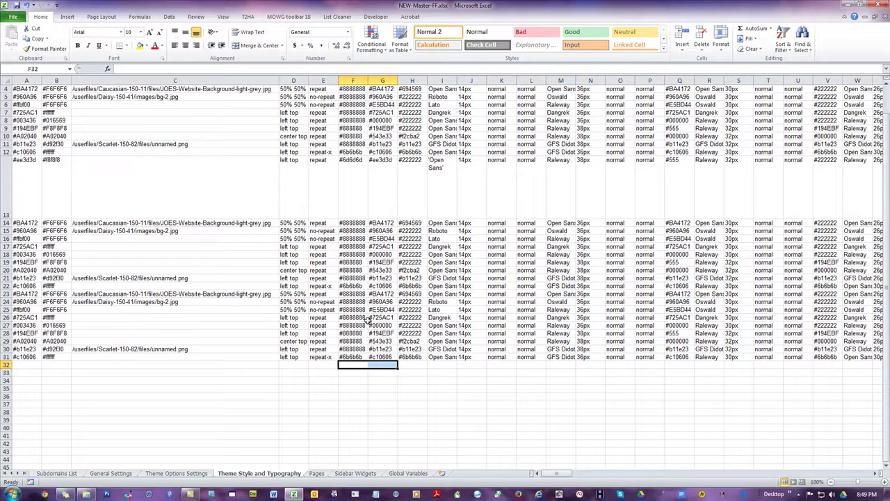
scroll(401, 285, "up", 1)
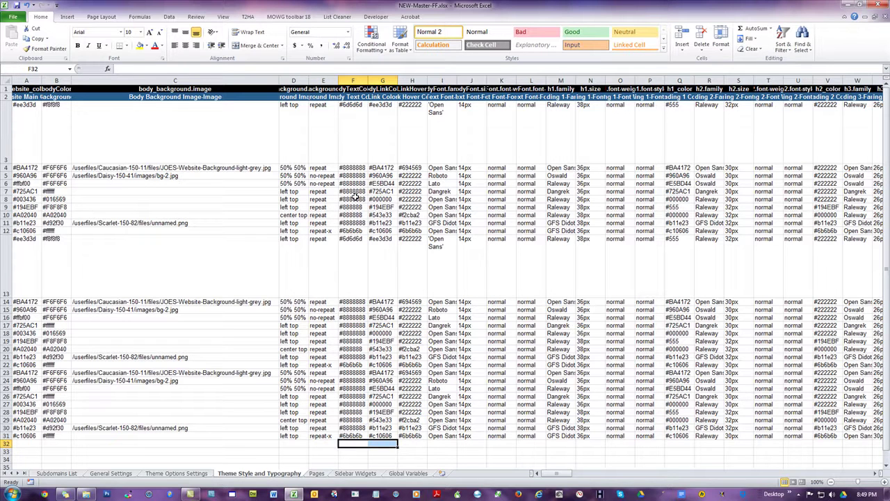
Step: Close NEW-Master-FF.xlsx with Don't Save and clear the selection in Explorer
left_click(876, 5)
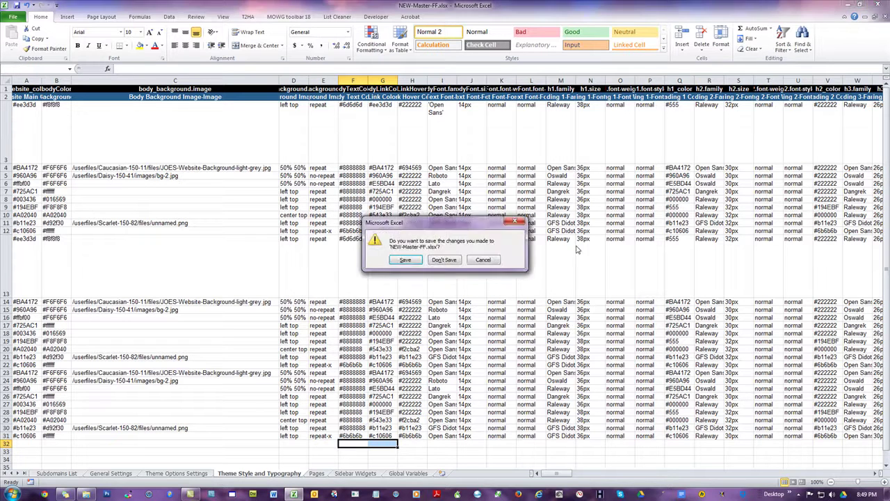
left_click(452, 264)
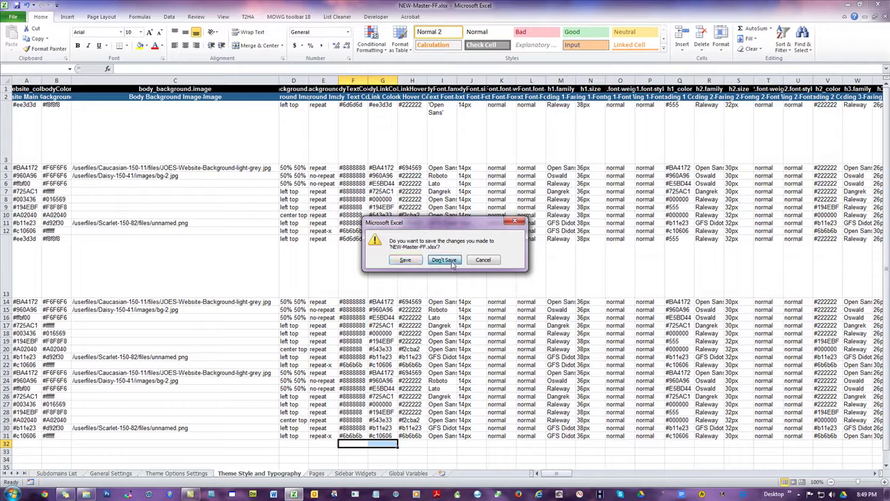
left_click(415, 280)
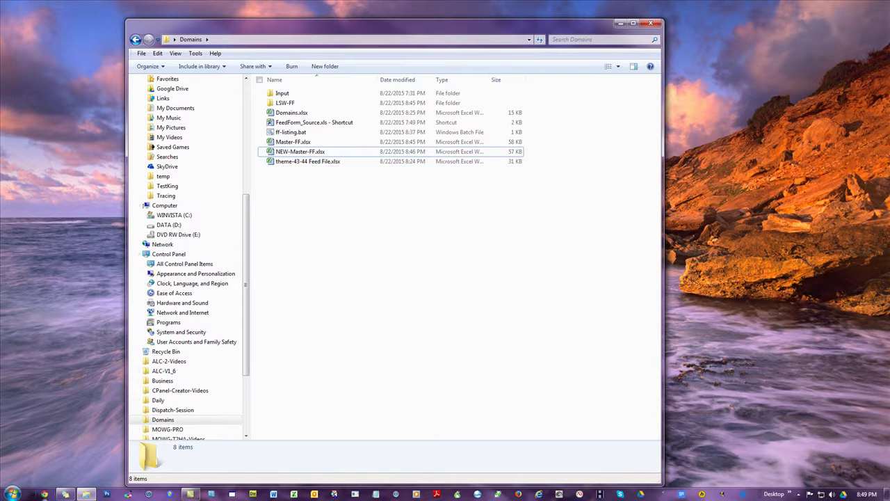
Step: Open Chrome, go to locksmithweb.info/administrator and submit the login to reach the CMS dashboard
left_click(46, 493)
left_click(139, 19)
type("locksmithsites.info")
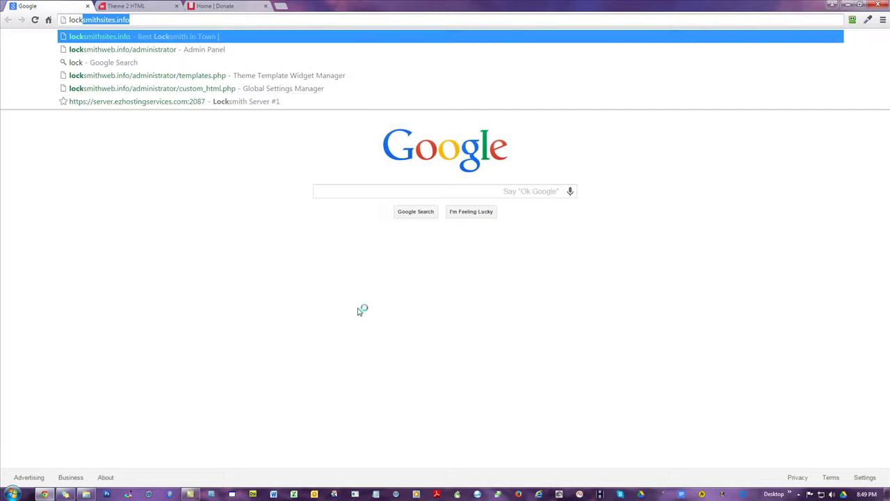
key("Down")
key("Return")
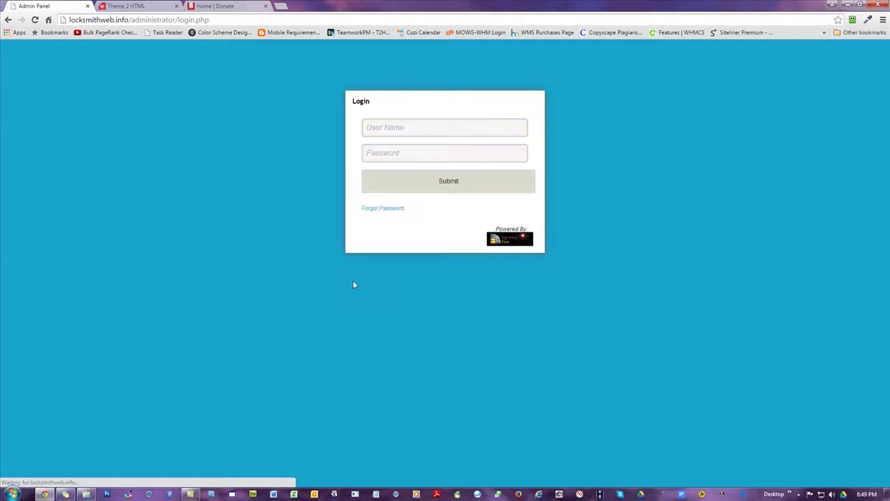
left_click(469, 182)
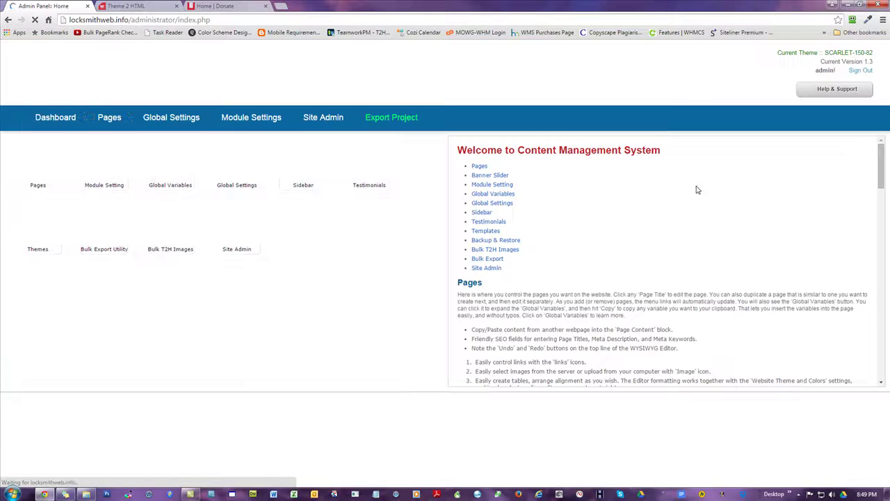
Step: Open the Theme Template Manager and scroll through the themes to the Daisy-150-41 card
left_click(38, 233)
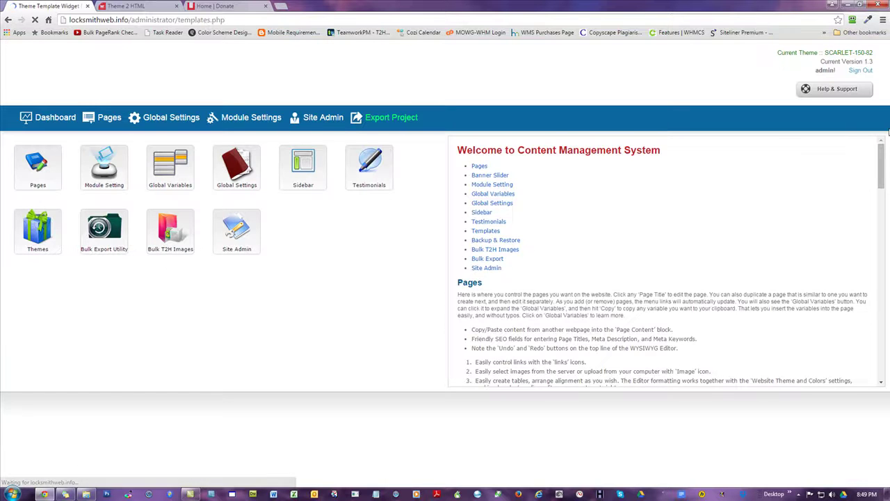
left_click_drag(886, 61, 886, 212)
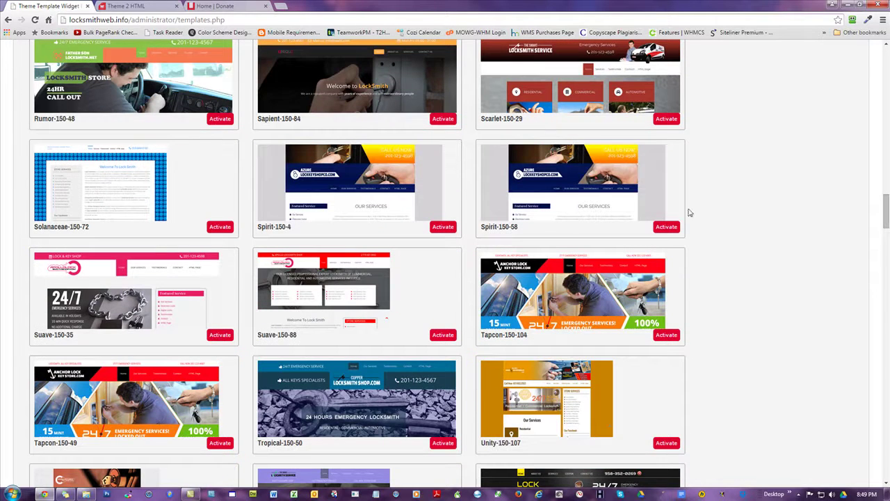
scroll(518, 193, "up", 5)
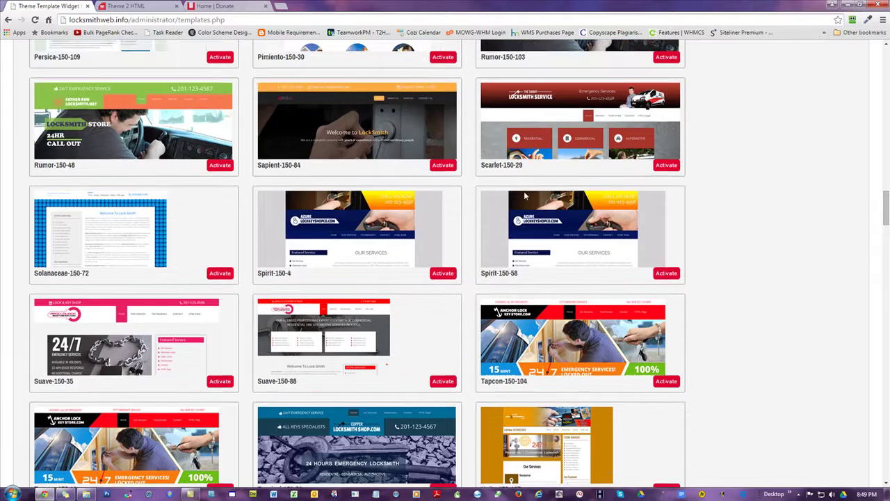
scroll(526, 196, "up", 5)
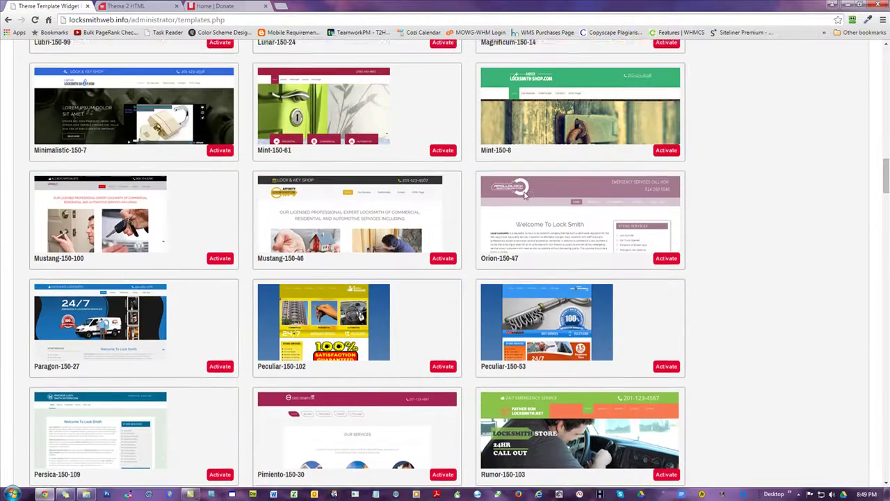
scroll(525, 196, "up", 3)
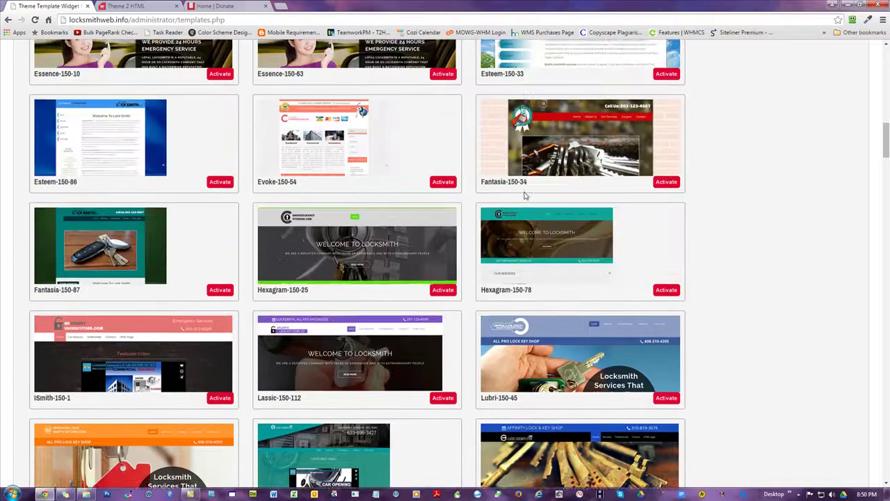
scroll(779, 145, "up", 10)
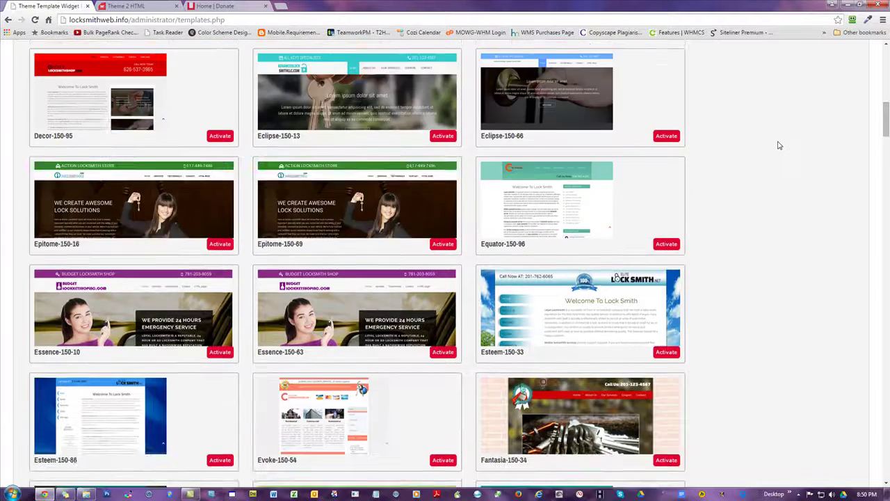
scroll(774, 145, "up", 5)
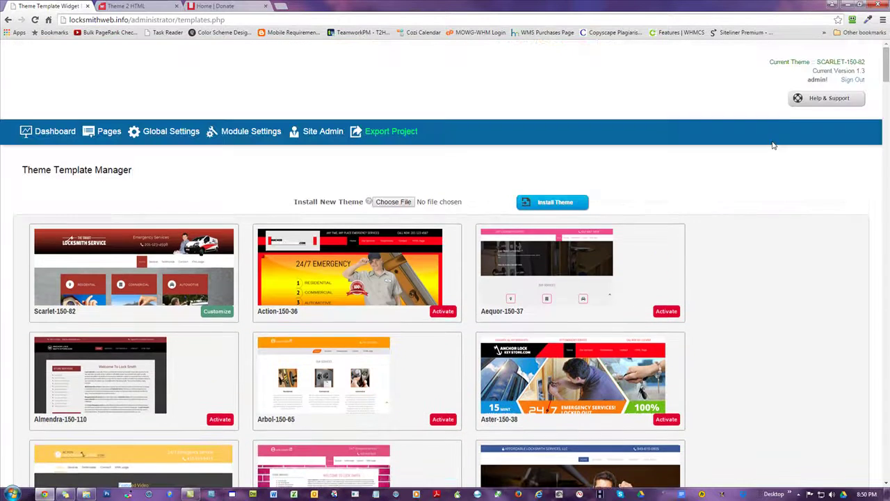
scroll(751, 181, "down", 6)
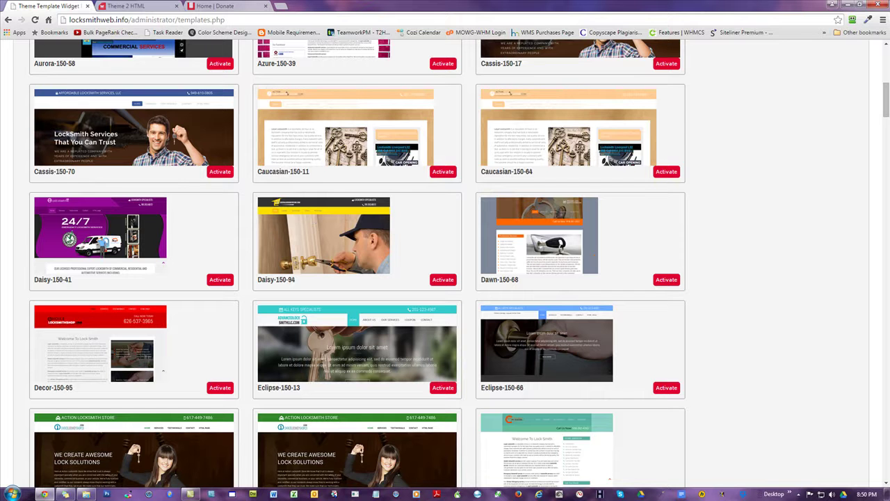
Step: Activate Daisy-150-41, download its sample feed file, and go back to the dashboard
left_click(219, 281)
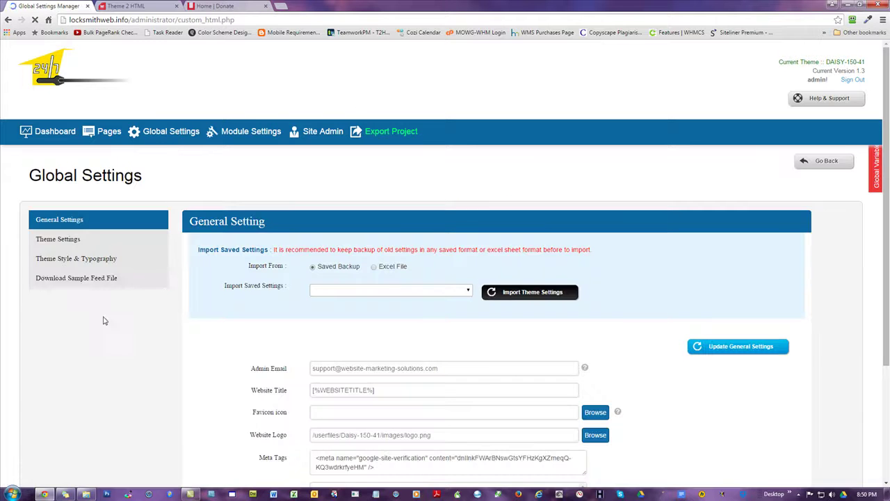
left_click(92, 282)
left_click(713, 293)
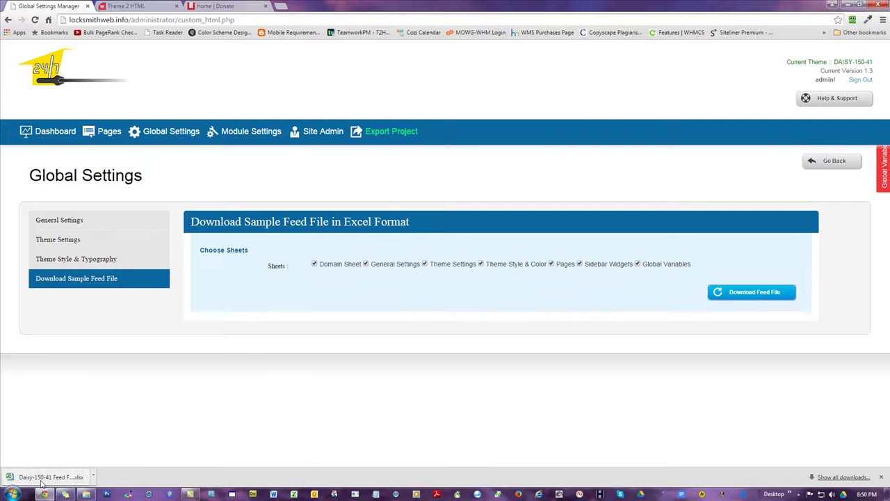
left_click(40, 139)
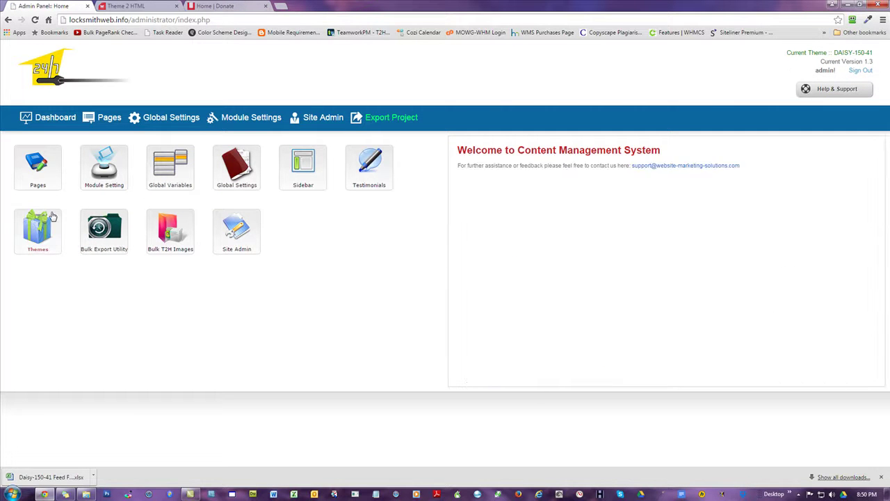
Step: Scroll down the theme list to Scarlet-150-82 and make it the current theme again
left_click(38, 230)
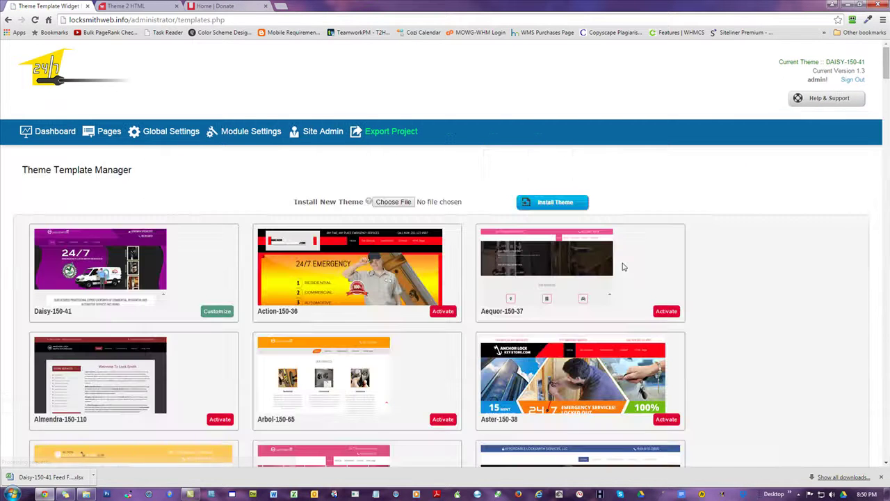
scroll(636, 259, "down", 8)
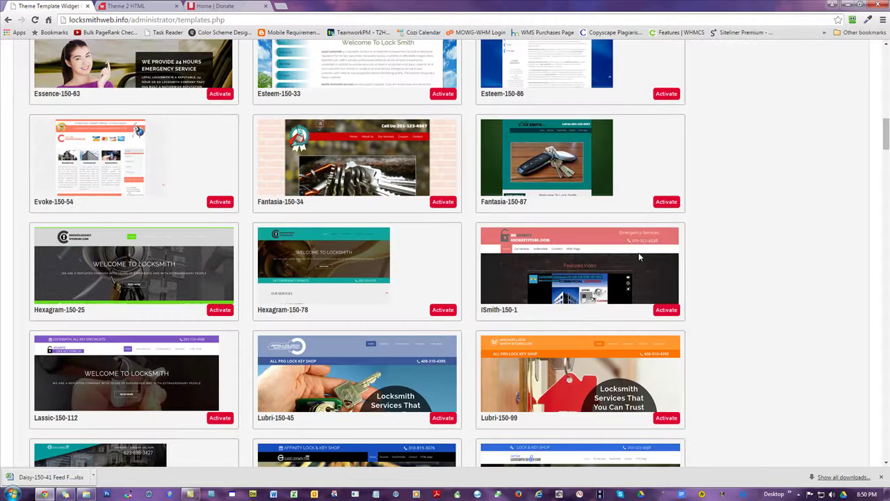
scroll(640, 257, "down", 3)
scroll(727, 261, "down", 3)
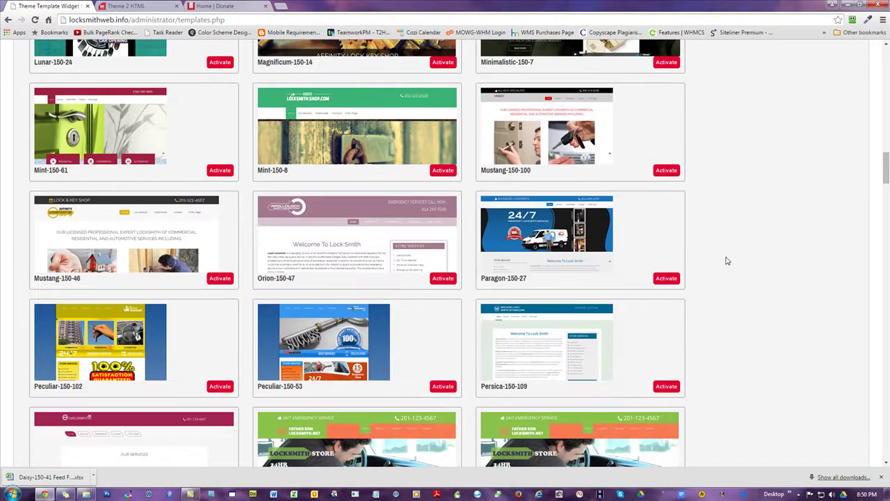
scroll(727, 260, "down", 3)
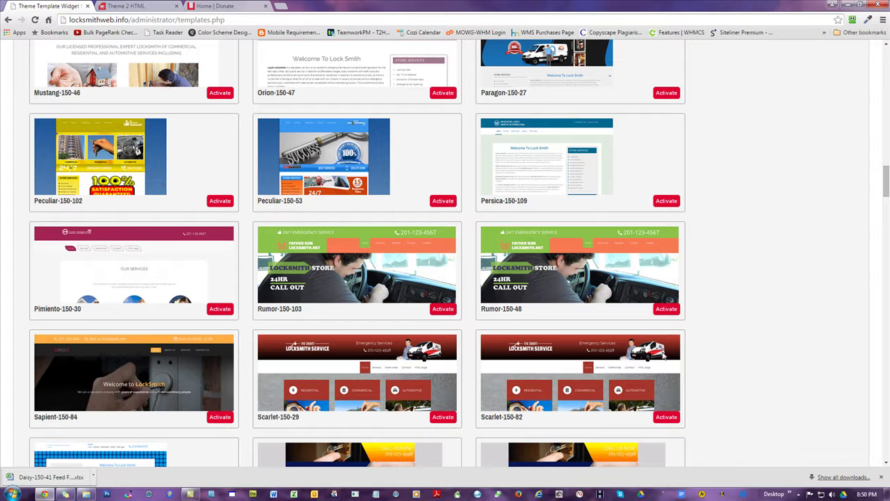
left_click(665, 417)
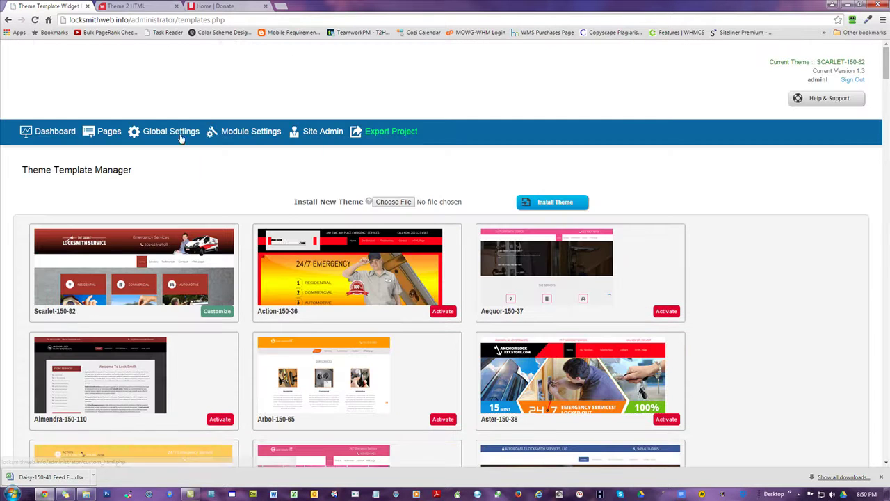
left_click(182, 136)
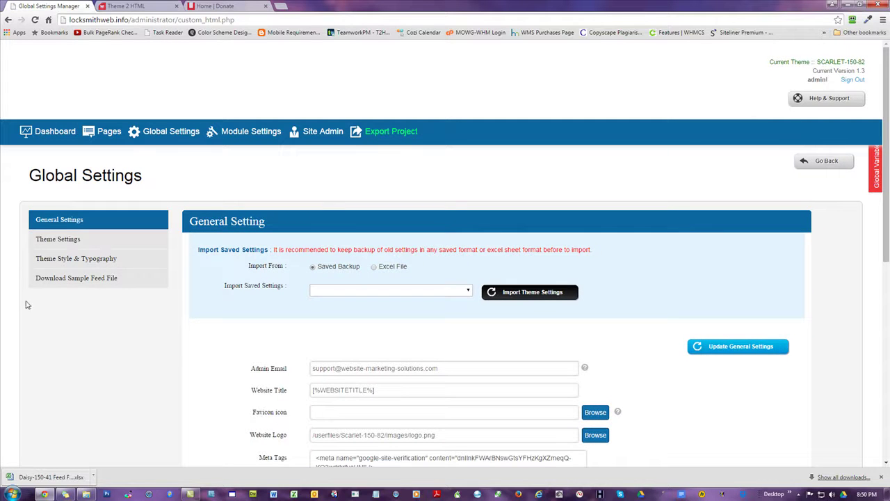
Step: Download the Scarlet-150-82 sample feed file from Global Settings and close Chrome
left_click(107, 279)
left_click(751, 298)
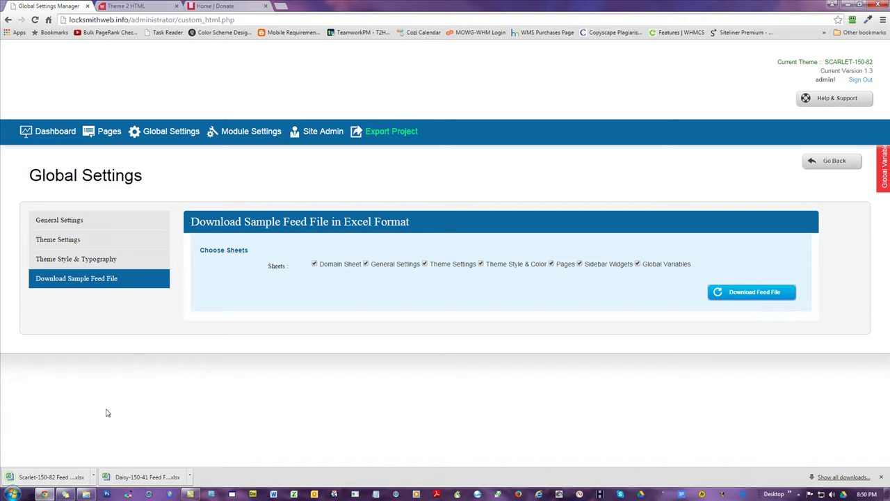
left_click(879, 5)
Step: Move both desktop feed files into LSW-FF, replacing the older copies, then go back to Domains
left_click_drag(46, 113, 12, 9)
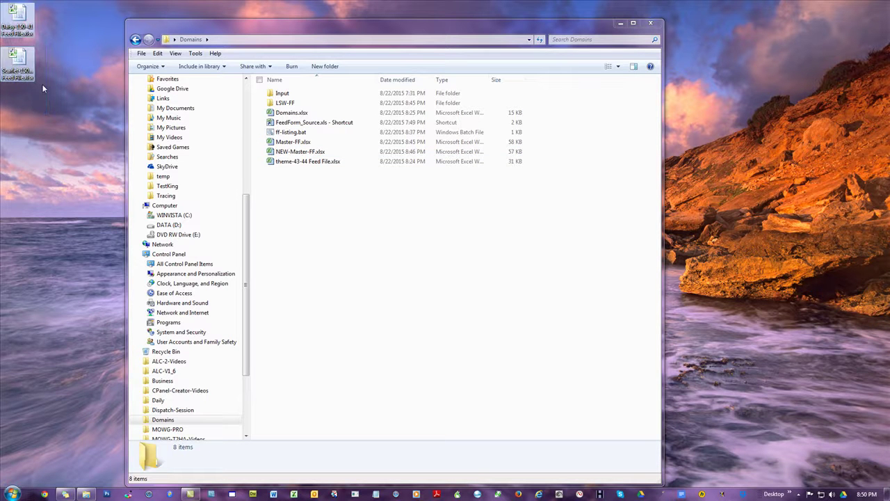
double_click(284, 104)
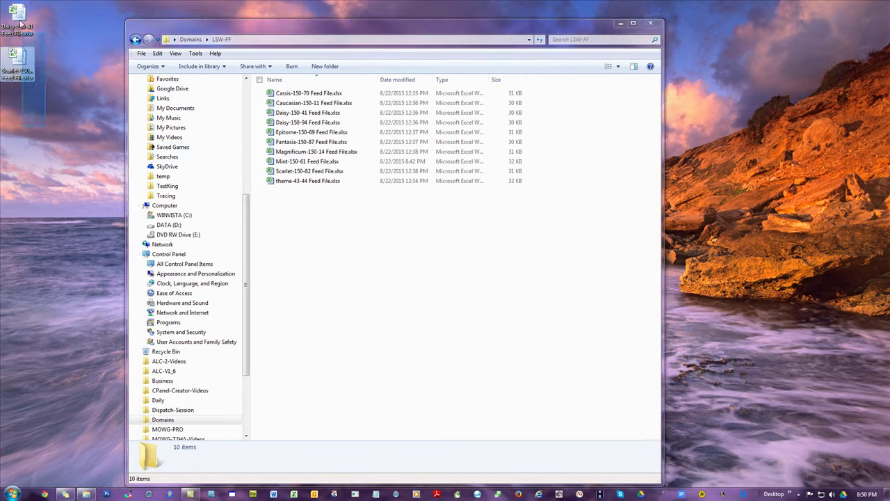
left_click_drag(19, 18, 383, 216)
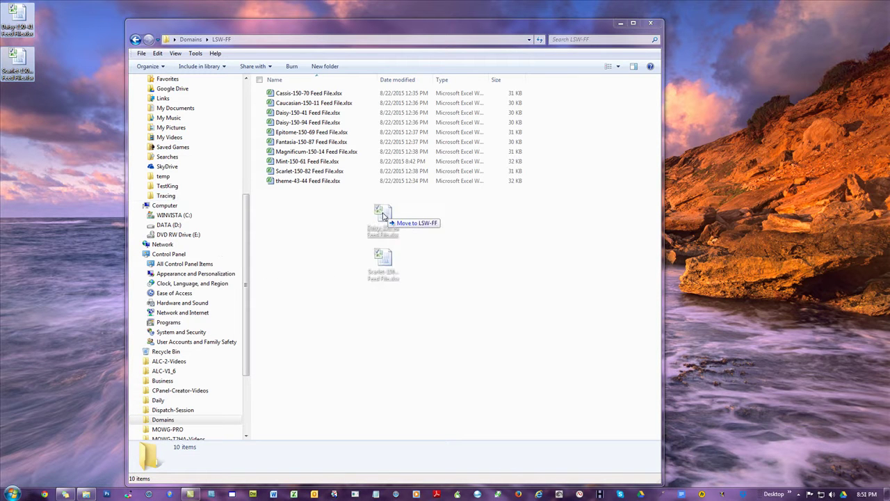
left_click_drag(384, 216, 576, 195)
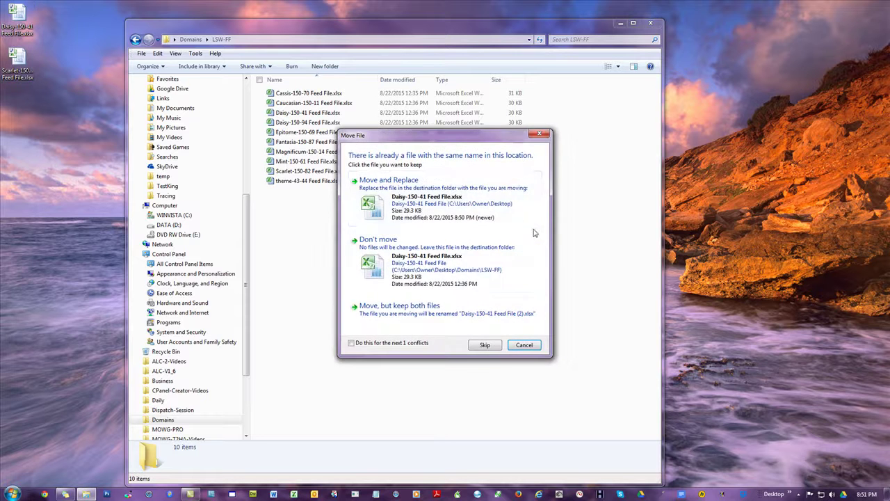
left_click(410, 198)
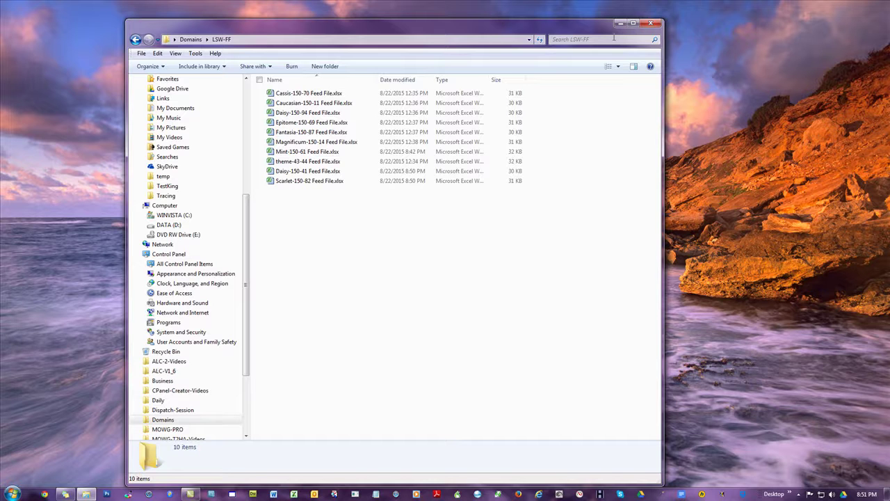
left_click(191, 39)
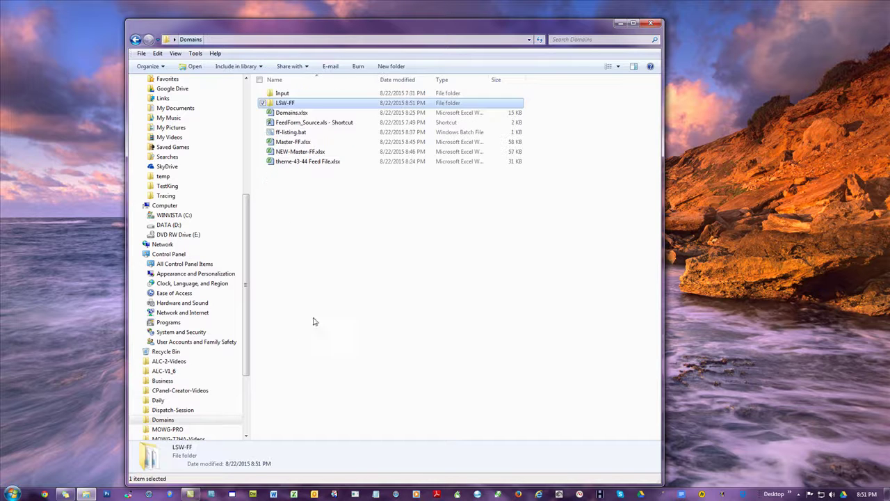